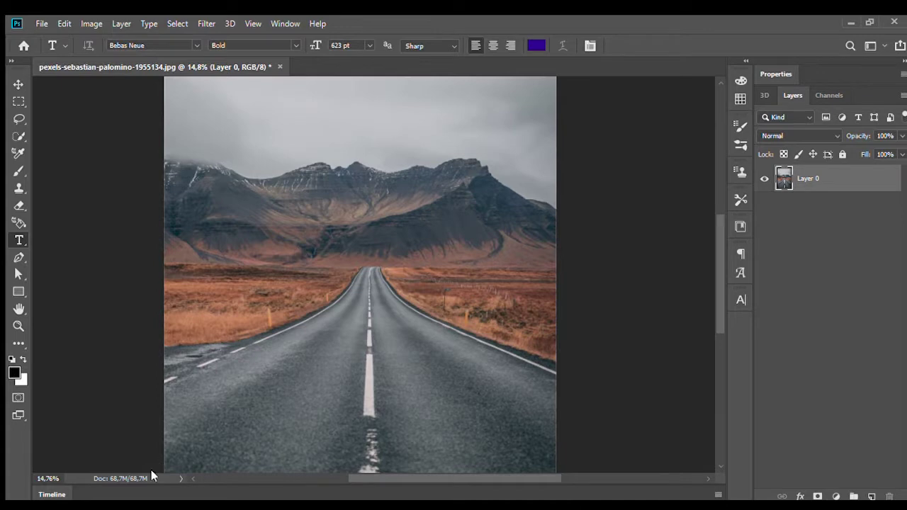
Zoom out and duplicate the road photo layer as Layer 0 copy.
{"action": "scroll", "coordinate": [162, 488], "scroll_direction": "down", "scroll_amount": 1}
{"action": "left_click_drag", "start_coordinate": [236, 387], "coordinate": [291, 354]}
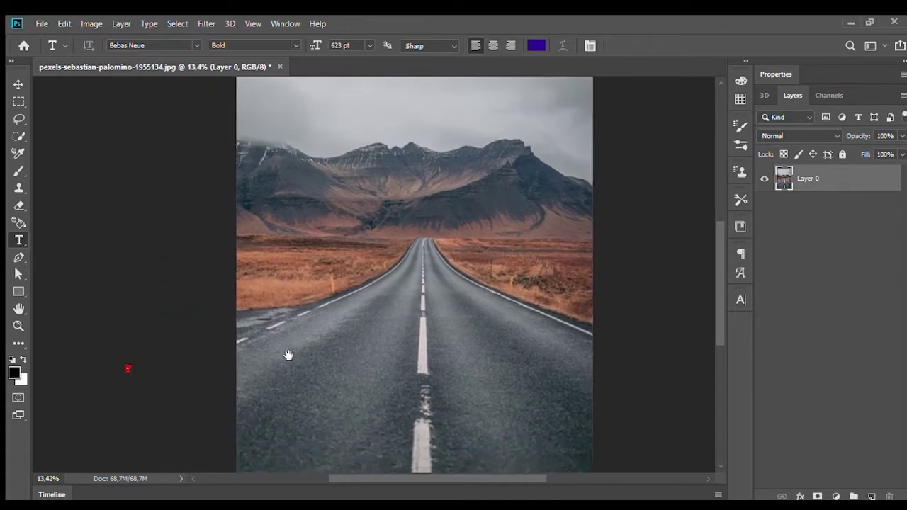
{"action": "scroll", "coordinate": [350, 318], "scroll_direction": "down", "scroll_amount": 1}
{"action": "scroll", "coordinate": [371, 299], "scroll_direction": "down", "scroll_amount": 1}
{"action": "scroll", "coordinate": [371, 299], "scroll_direction": "down", "scroll_amount": 1}
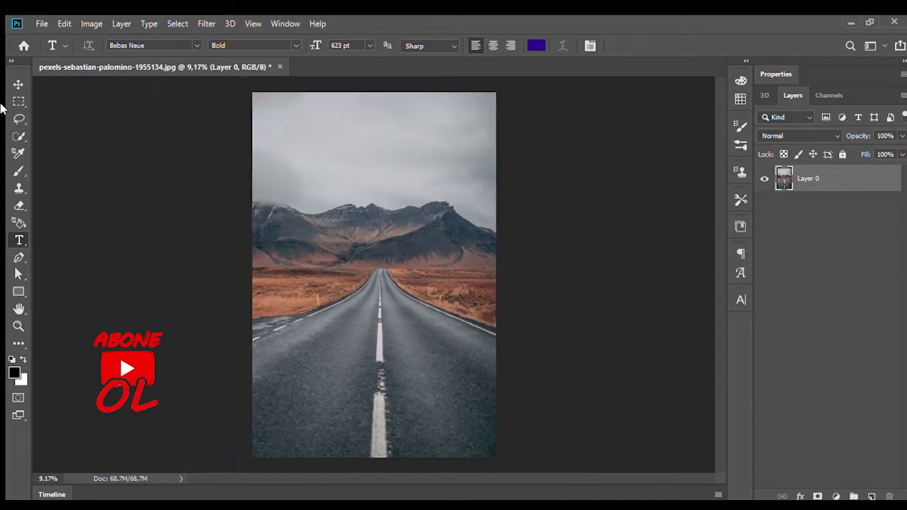
{"action": "left_click", "coordinate": [18, 84]}
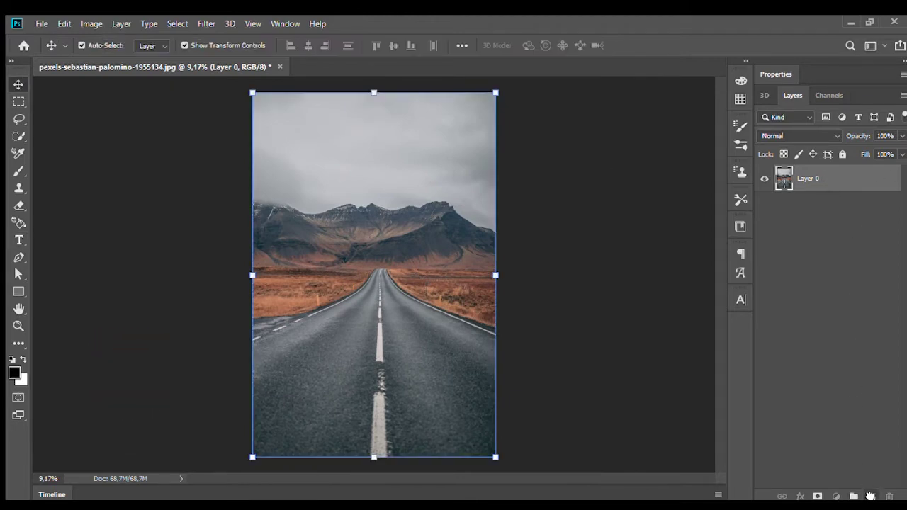
{"action": "left_click_drag", "start_coordinate": [870, 495], "coordinate": [871, 496]}
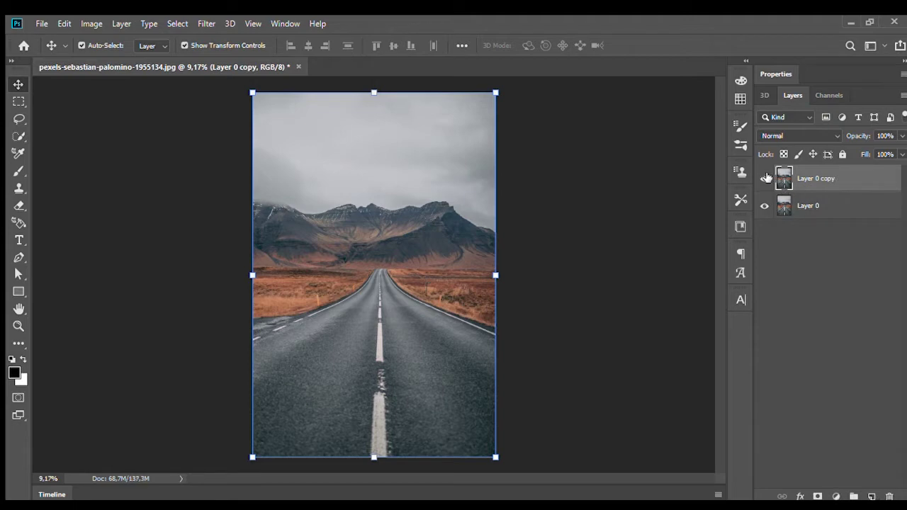
Hide Layer 0 copy and start a new text layer on the road.
{"action": "left_click", "coordinate": [764, 178]}
{"action": "left_click", "coordinate": [19, 240]}
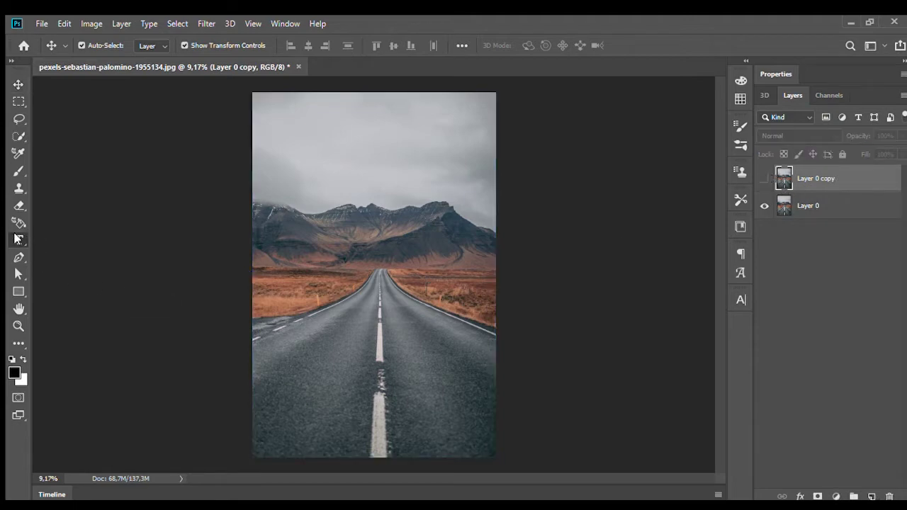
{"action": "left_click", "coordinate": [311, 357]}
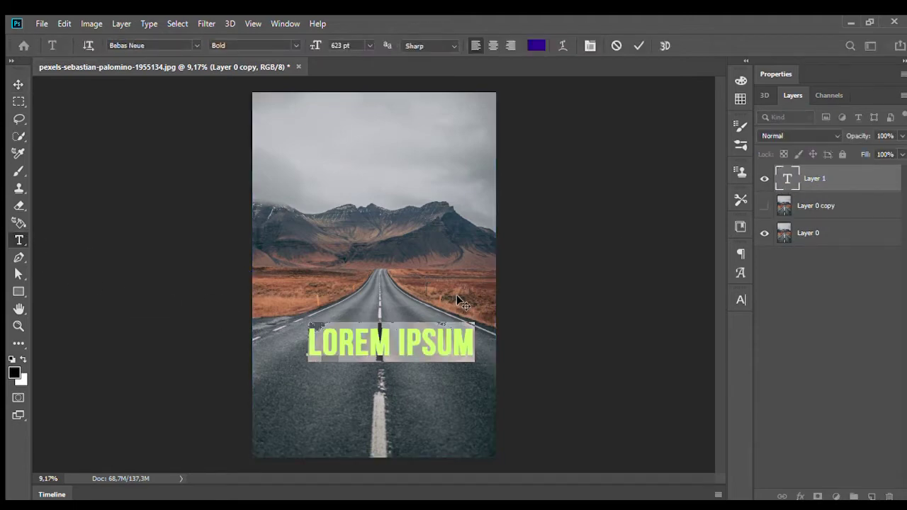
Type 'LIGHT' on the road in Bebas Neue Bold and fill it white.
{"action": "type", "text": "LIGHT"}
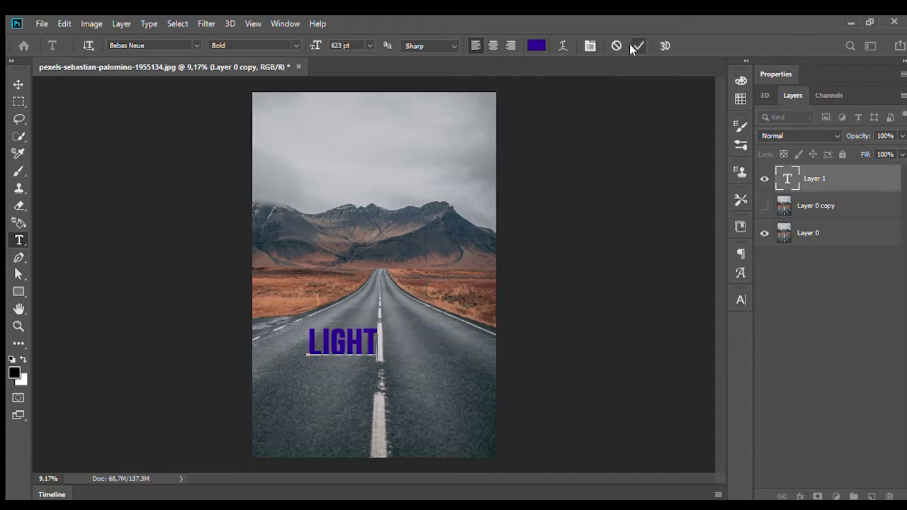
{"action": "left_click", "coordinate": [638, 46]}
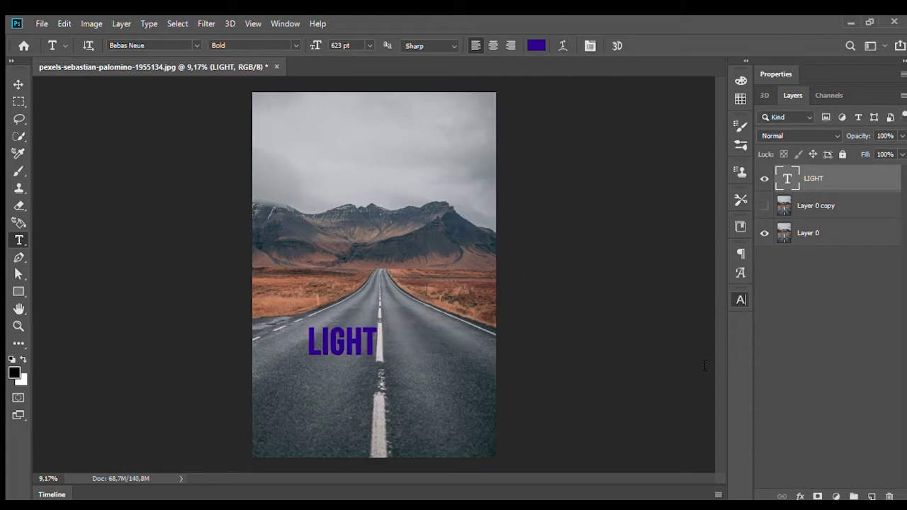
{"action": "key", "text": "i"}
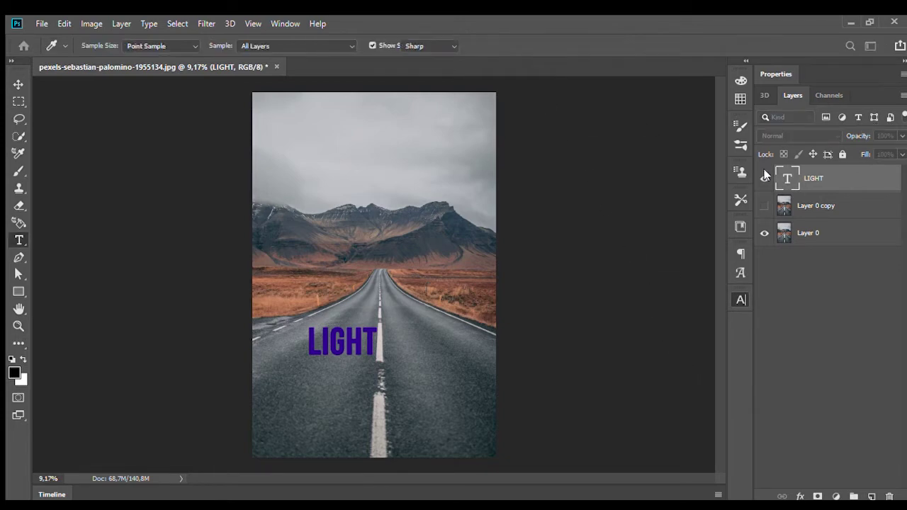
{"action": "key", "text": "t"}
{"action": "key", "text": "i"}
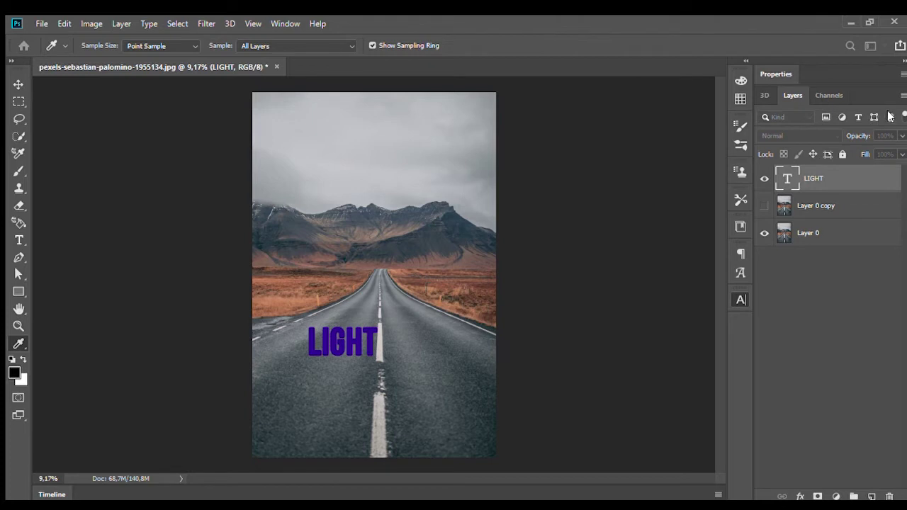
{"action": "key", "text": "t"}
{"action": "left_click", "coordinate": [18, 84]}
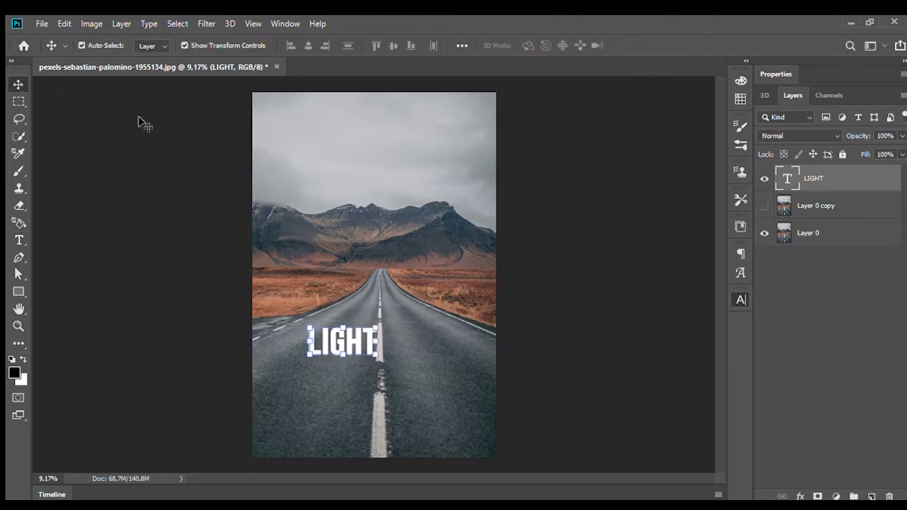
Enlarge LIGHT to about 238% and stretch it taller with Free Transform.
{"action": "key", "text": "ctrl+t"}
{"action": "left_click_drag", "start_coordinate": [388, 321], "coordinate": [482, 259]}
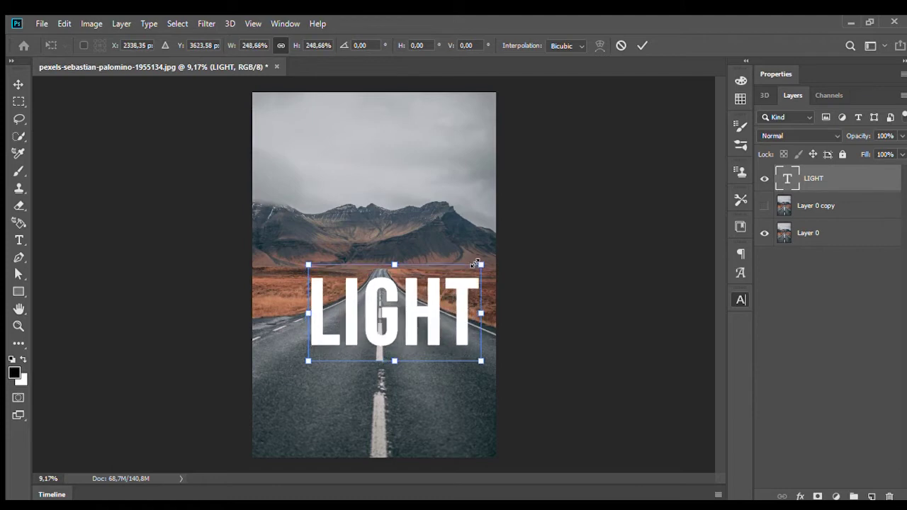
{"action": "left_click_drag", "start_coordinate": [457, 293], "coordinate": [443, 276]}
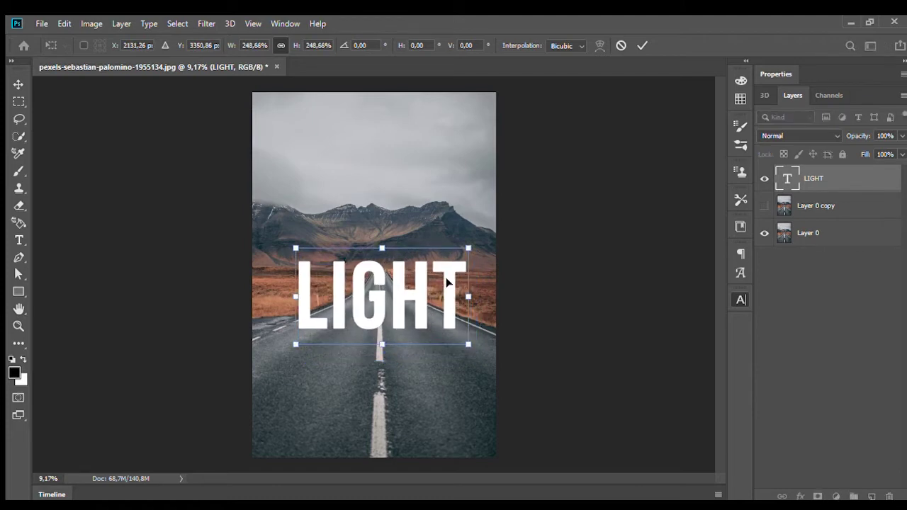
{"action": "left_click_drag", "start_coordinate": [384, 250], "coordinate": [386, 235]}
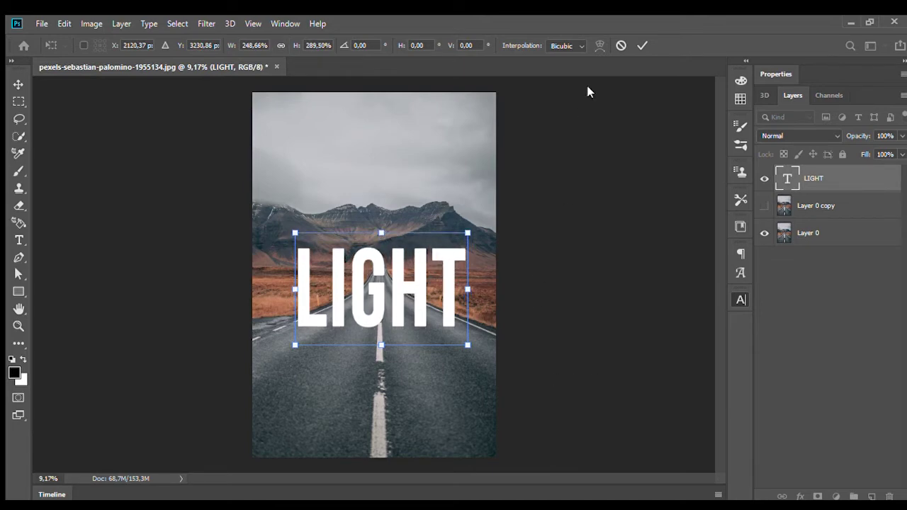
{"action": "left_click", "coordinate": [641, 46]}
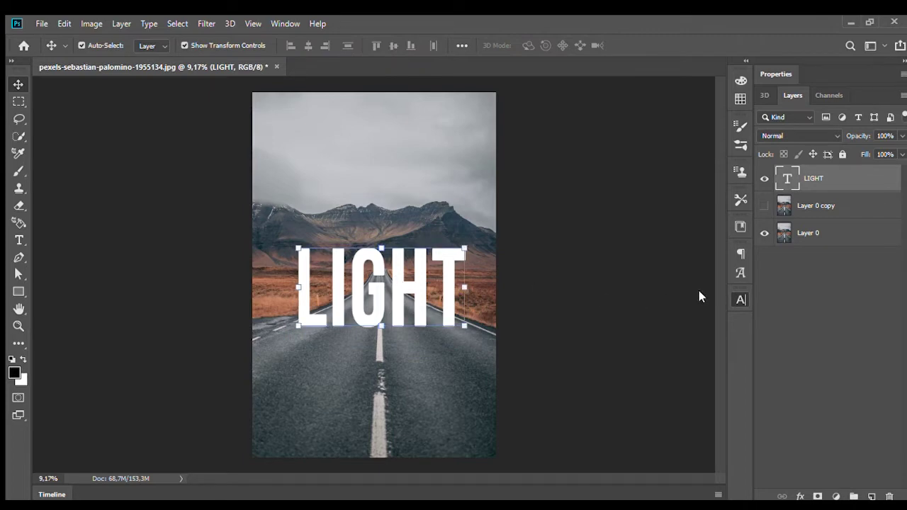
Centre LIGHT over the road below the mountains and fine-tune its letter spacing.
{"action": "left_click_drag", "start_coordinate": [413, 298], "coordinate": [414, 296]}
{"action": "key", "text": "alt+Left"}
{"action": "key", "text": "alt+Left"}
{"action": "key", "text": "alt+Left"}
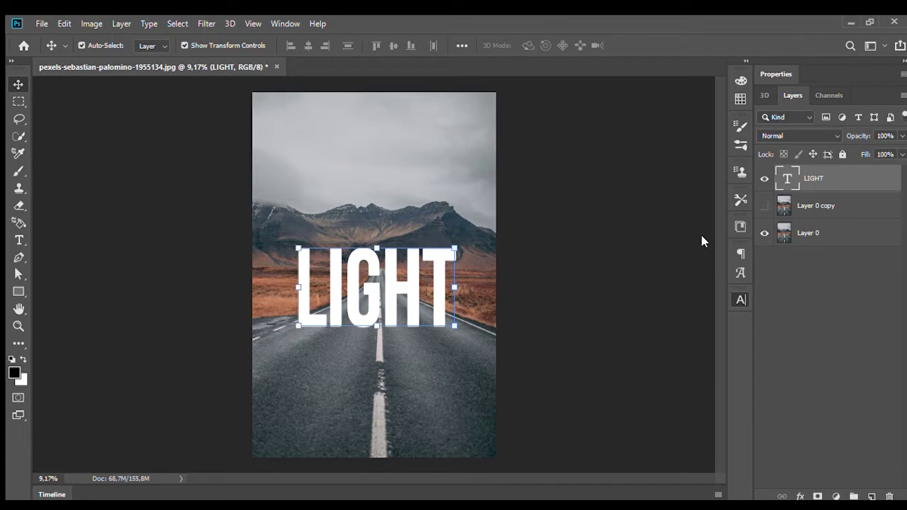
{"action": "key", "text": "alt+Right"}
{"action": "key", "text": "alt+Right"}
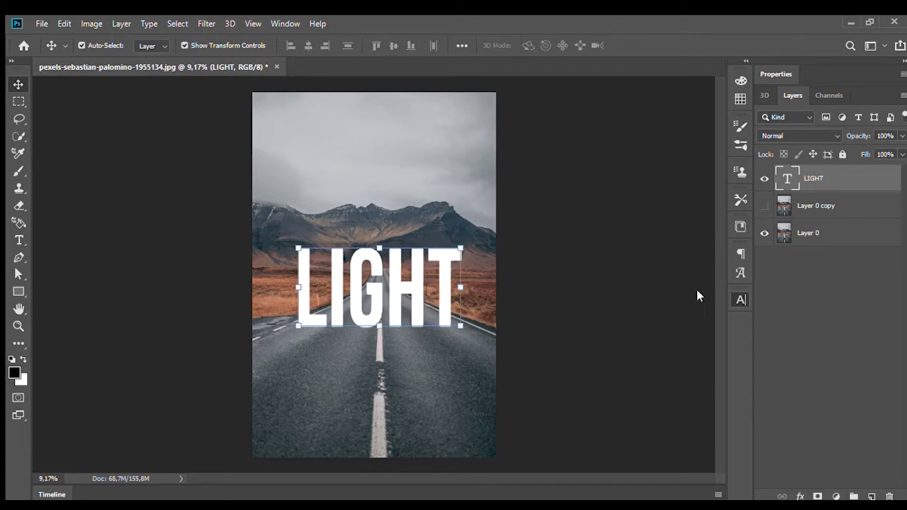
{"action": "left_click", "coordinate": [417, 367]}
Nudge the LIGHT text slightly right and up into its final position.
{"action": "scroll", "coordinate": [376, 319], "scroll_direction": "up", "scroll_amount": 5}
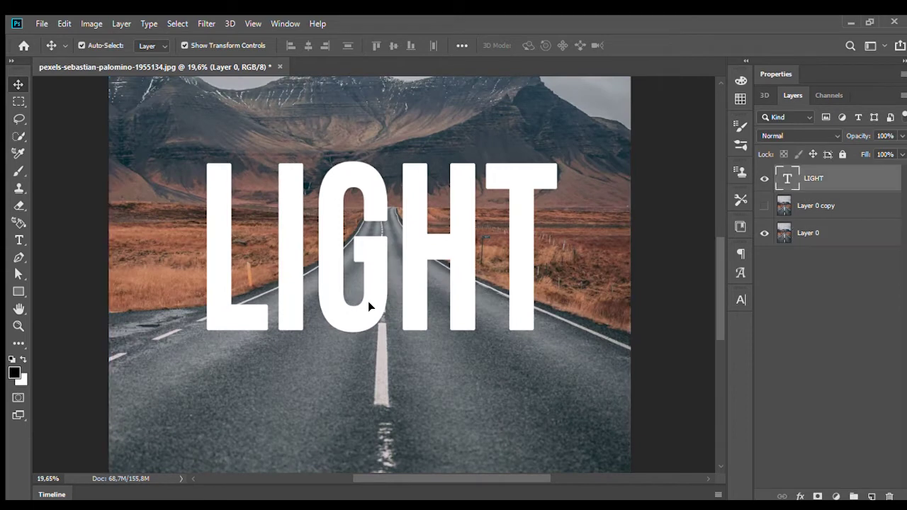
{"action": "left_click_drag", "start_coordinate": [366, 306], "coordinate": [370, 299]}
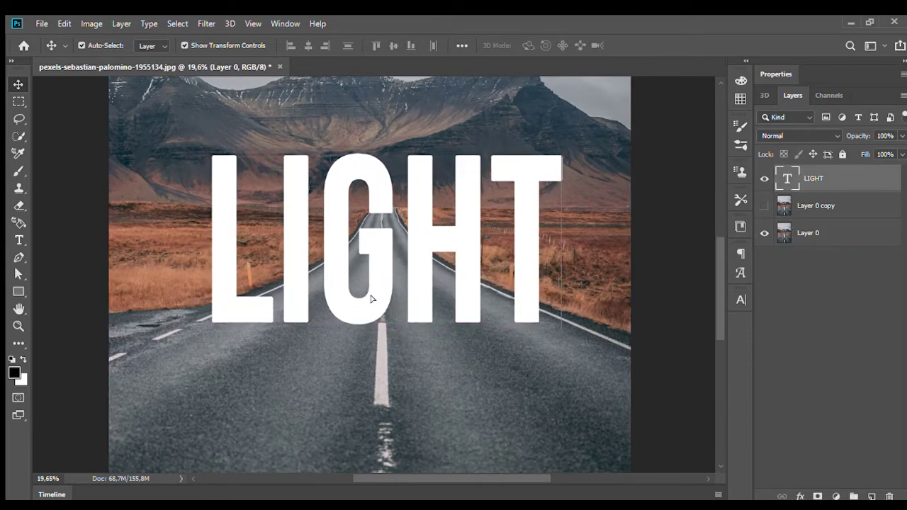
{"action": "left_click_drag", "start_coordinate": [372, 298], "coordinate": [373, 295]}
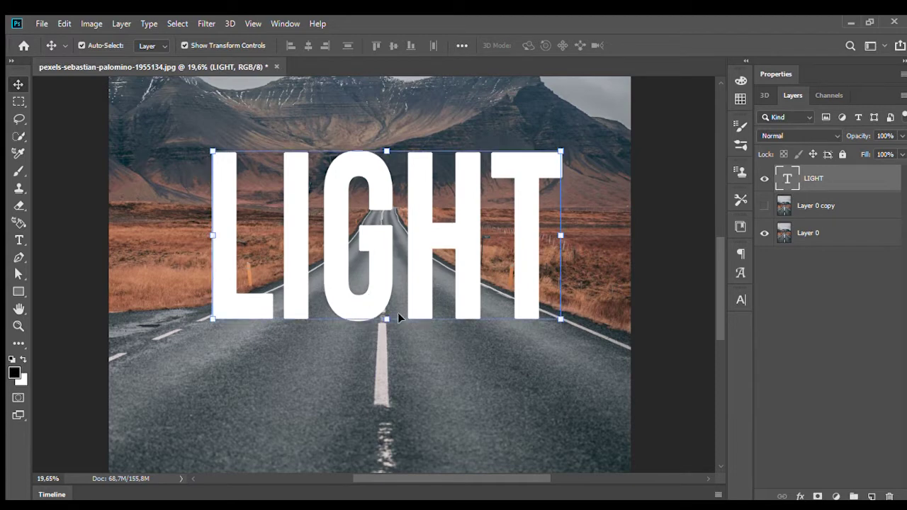
Fit the photo on screen and duplicate the LIGHT layer as LIGHT copy.
{"action": "key", "text": "ctrl+0"}
{"action": "left_click_drag", "start_coordinate": [820, 179], "coordinate": [872, 496]}
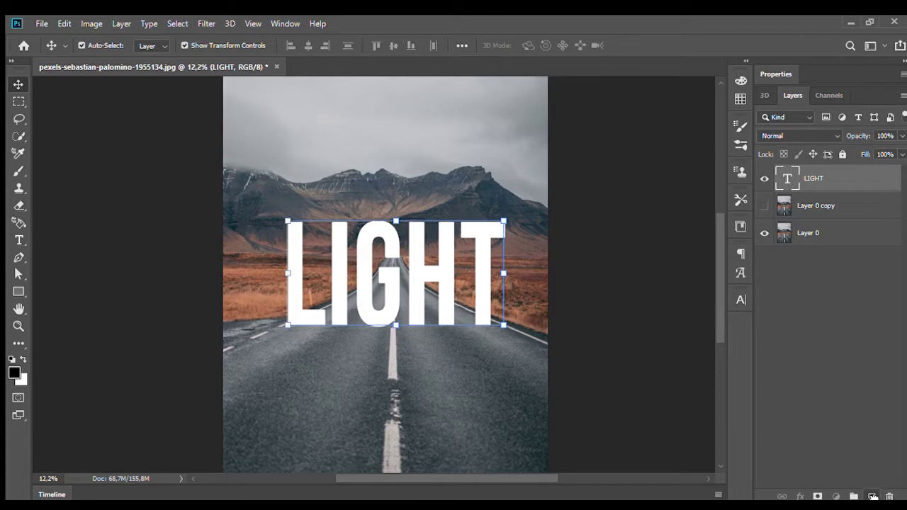
{"action": "left_click_drag", "start_coordinate": [873, 496], "coordinate": [872, 495]}
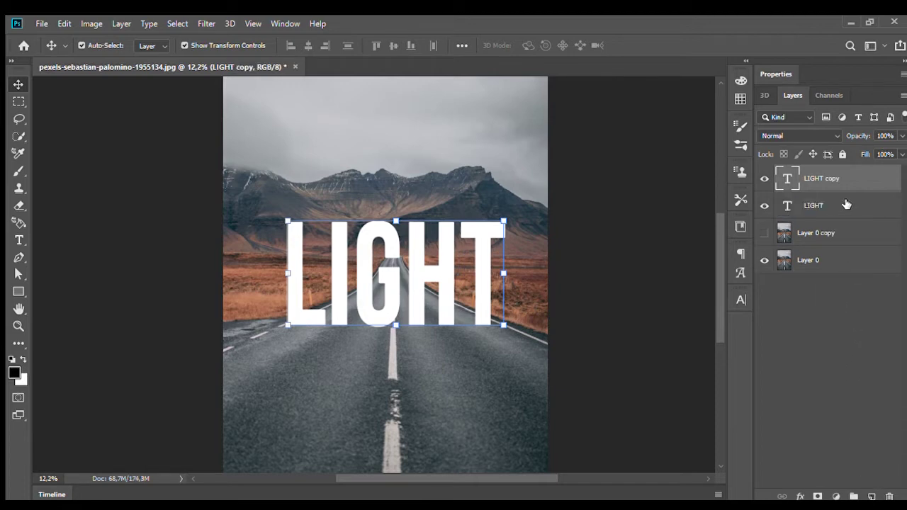
Rasterize both the LIGHT and LIGHT copy text layers.
{"action": "left_click", "coordinate": [846, 204], "text": "ctrl"}
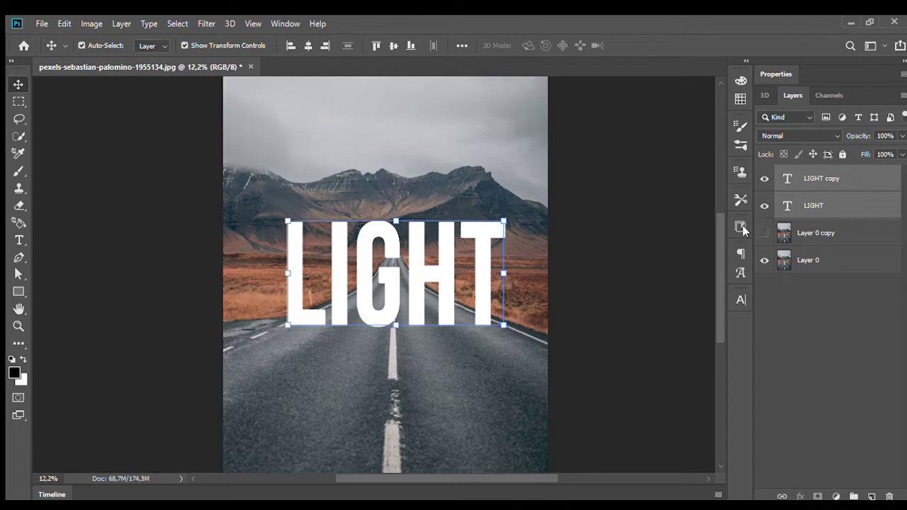
{"action": "left_click", "coordinate": [786, 324]}
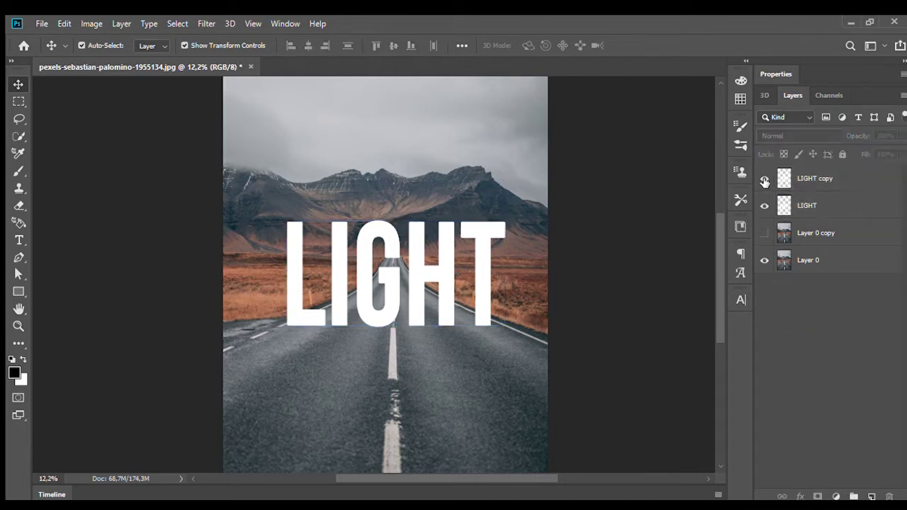
{"action": "left_click", "coordinate": [815, 182]}
Flip LIGHT copy vertically and move it beneath the original, widening its bottom edge.
{"action": "key", "text": "ctrl+t"}
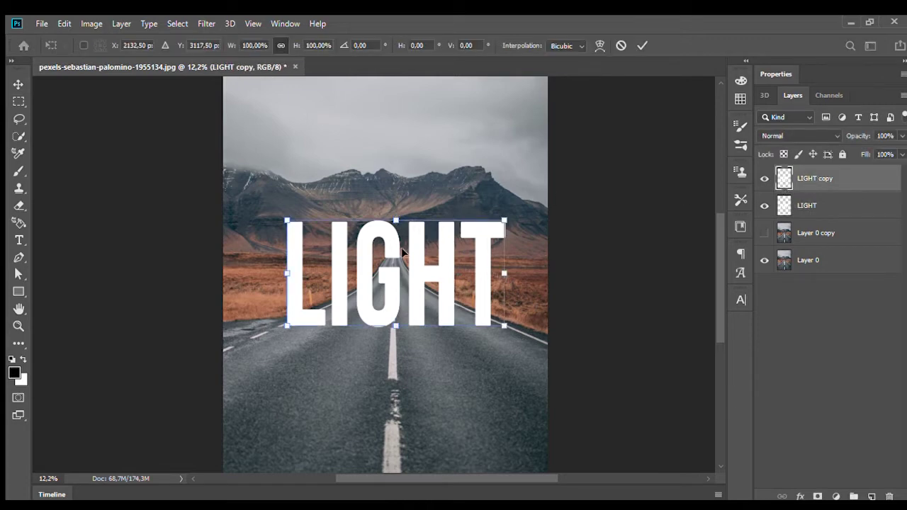
{"action": "right_click", "coordinate": [464, 431]}
{"action": "left_click", "coordinate": [496, 421]}
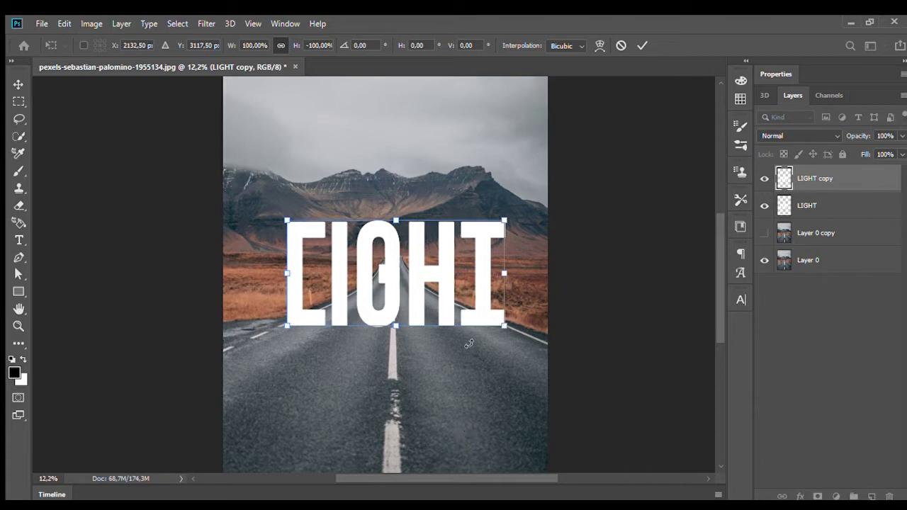
{"action": "left_click_drag", "start_coordinate": [418, 249], "coordinate": [416, 350]}
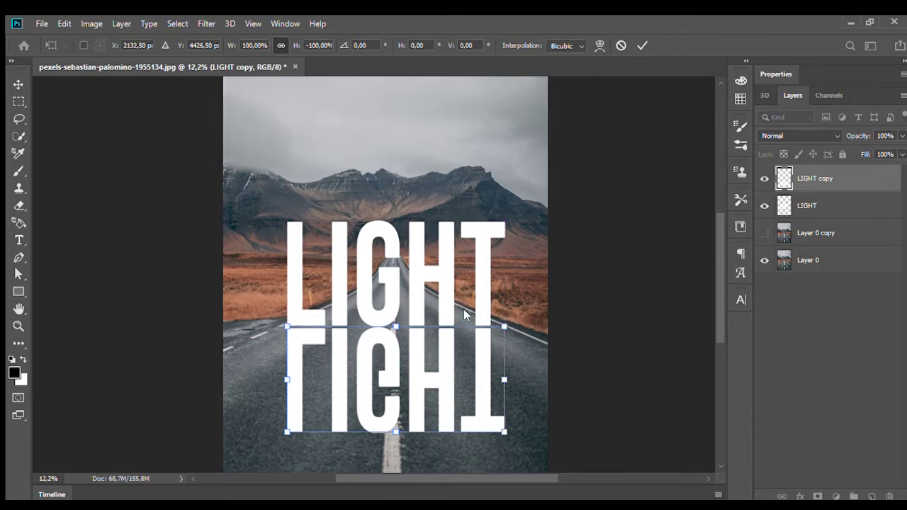
{"action": "left_click_drag", "start_coordinate": [504, 432], "coordinate": [550, 421]}
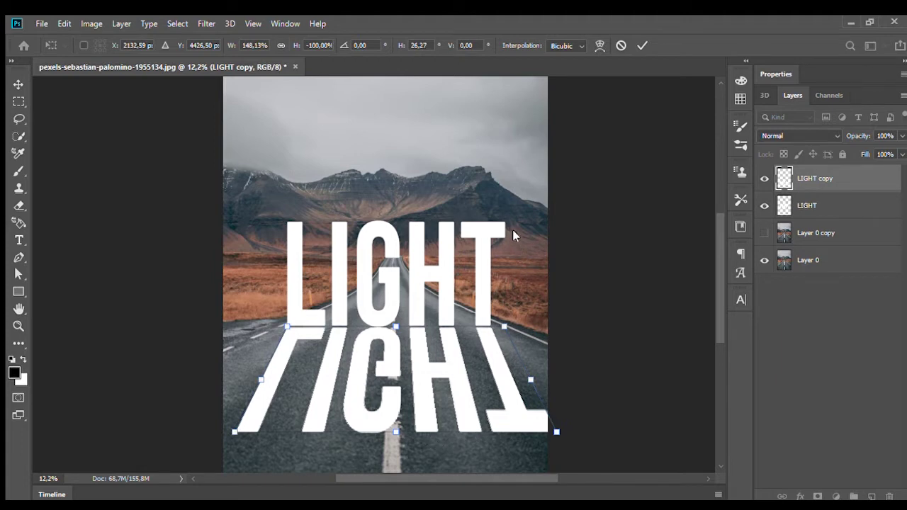
Squash the reflection shorter by raising its bottom edge and commit the transform.
{"action": "left_click_drag", "start_coordinate": [397, 432], "coordinate": [397, 399]}
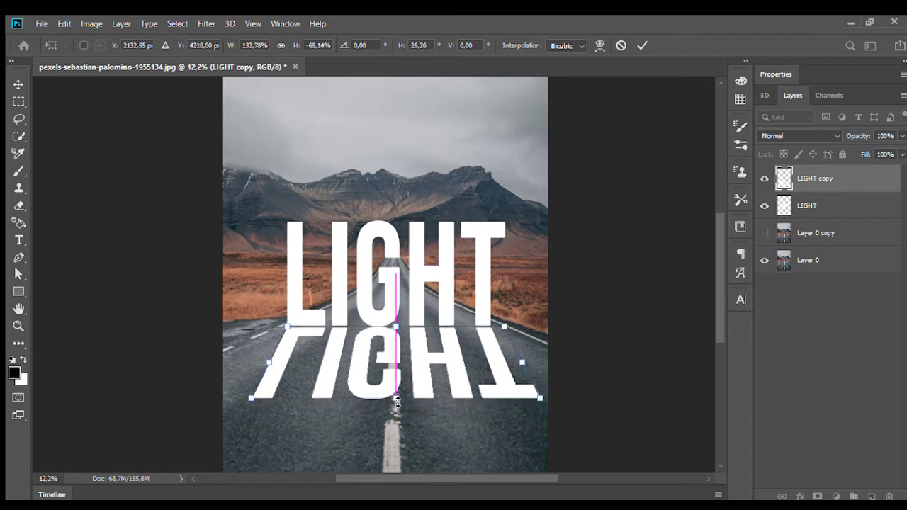
{"action": "left_click_drag", "start_coordinate": [397, 398], "coordinate": [397, 400]}
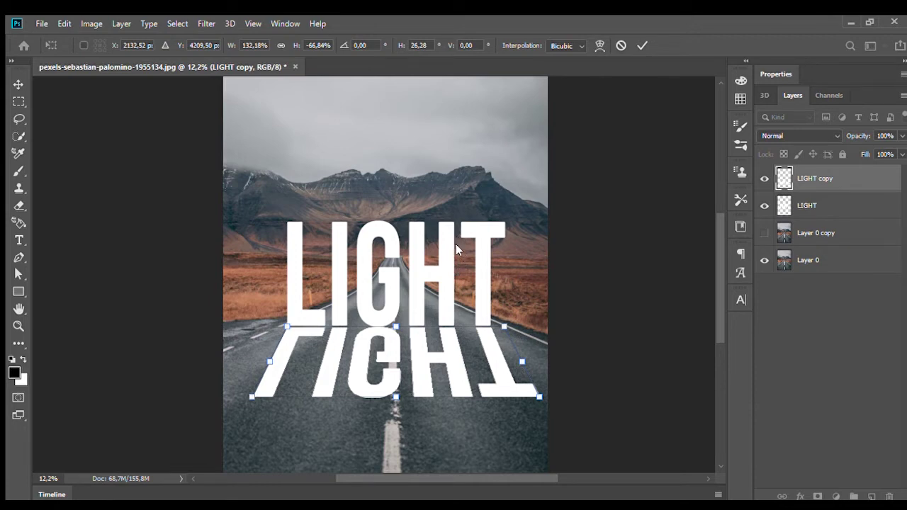
{"action": "left_click_drag", "start_coordinate": [394, 396], "coordinate": [396, 385]}
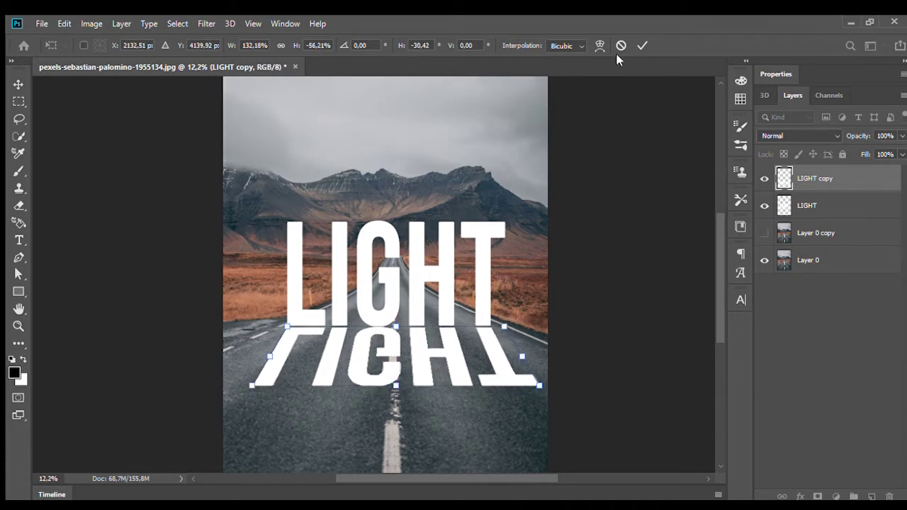
{"action": "left_click", "coordinate": [641, 46]}
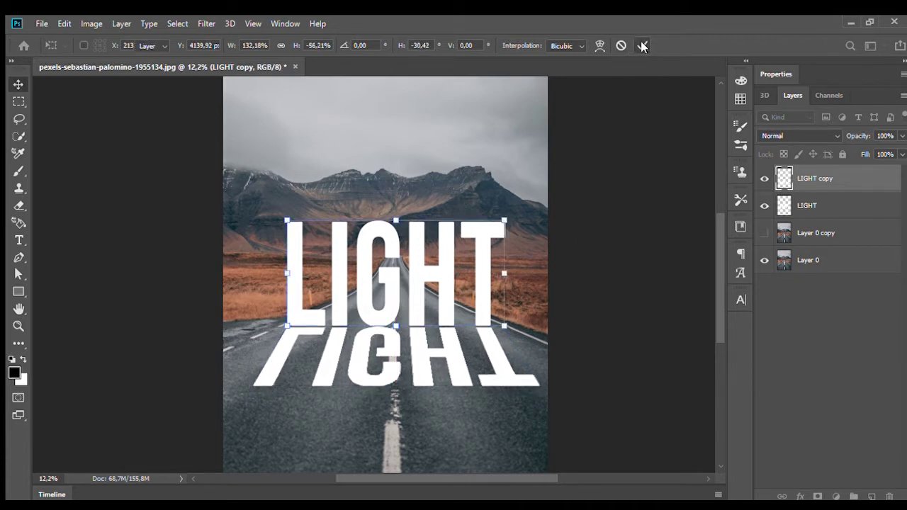
{"action": "left_click", "coordinate": [790, 264]}
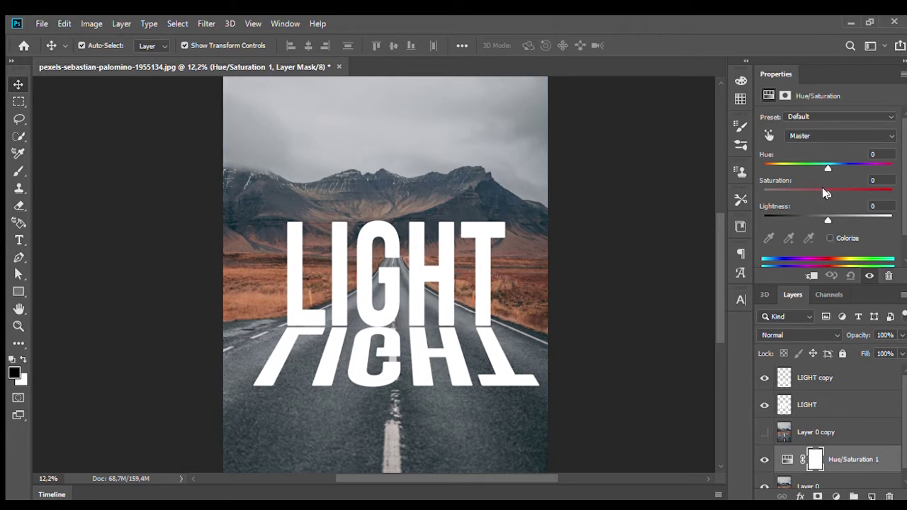
Set the Hue/Saturation adjustment to Saturation -21 and Lightness -13.
{"action": "left_click", "coordinate": [823, 189]}
{"action": "left_click_drag", "start_coordinate": [823, 188], "coordinate": [792, 192]}
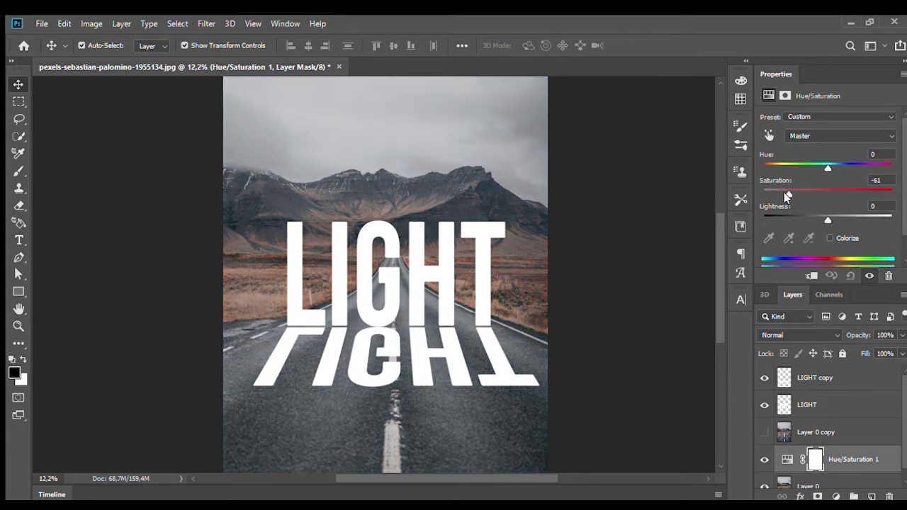
{"action": "left_click_drag", "start_coordinate": [784, 194], "coordinate": [811, 197]}
{"action": "left_click_drag", "start_coordinate": [824, 213], "coordinate": [815, 214]}
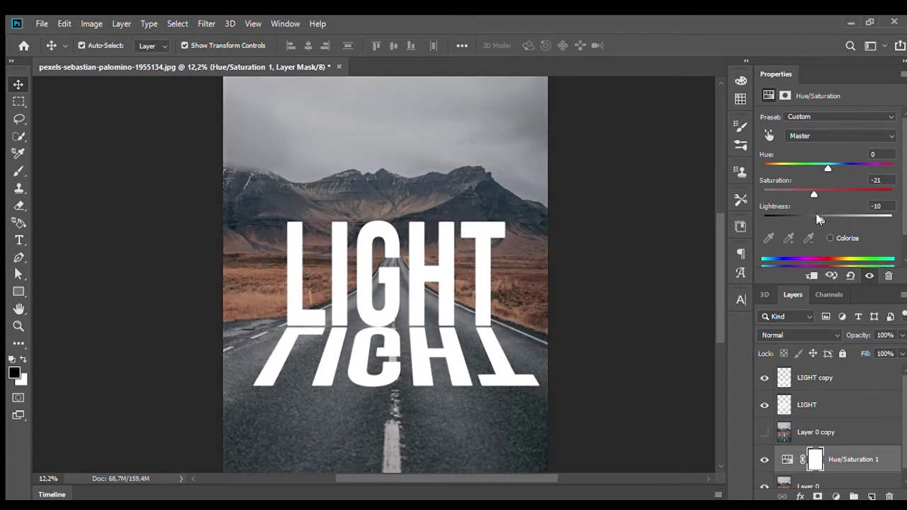
Add an Exposure adjustment layer with Exposure lowered to about -2.11.
{"action": "left_click", "coordinate": [835, 496]}
{"action": "left_click", "coordinate": [851, 341]}
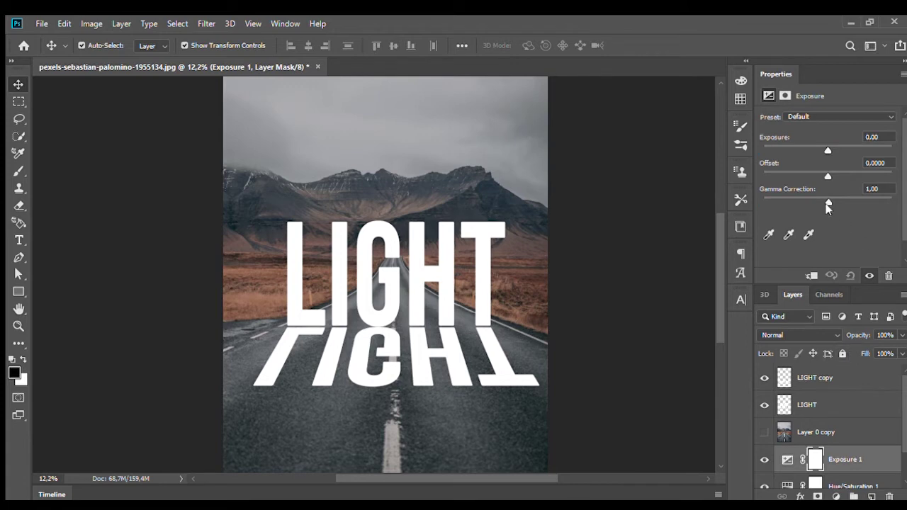
{"action": "left_click_drag", "start_coordinate": [822, 148], "coordinate": [805, 147]}
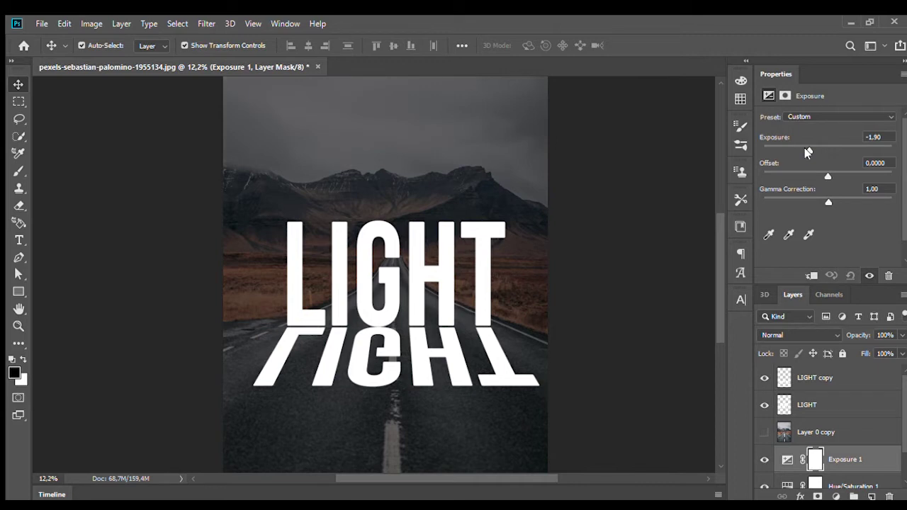
{"action": "left_click_drag", "start_coordinate": [805, 147], "coordinate": [806, 153]}
Show Layer 0 copy, place it above LIGHT, and clip it into the letters.
{"action": "double_click", "coordinate": [775, 72]}
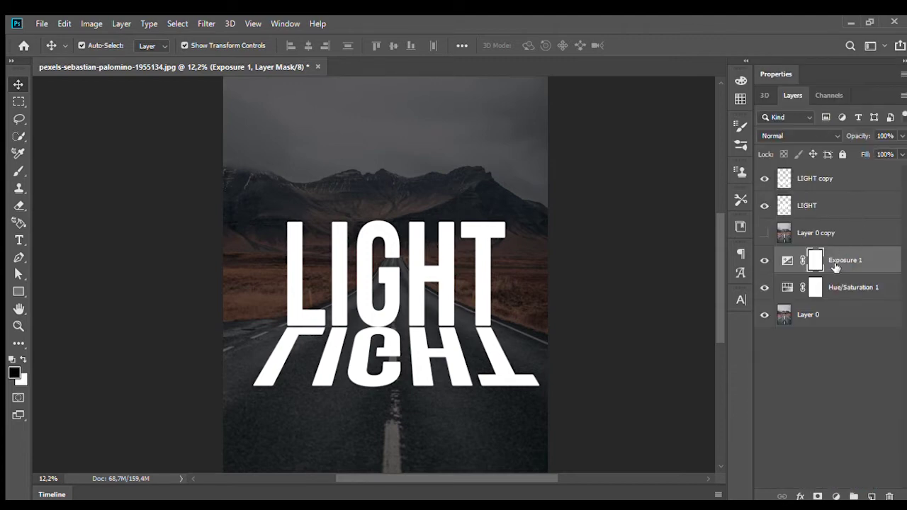
{"action": "left_click", "coordinate": [819, 236]}
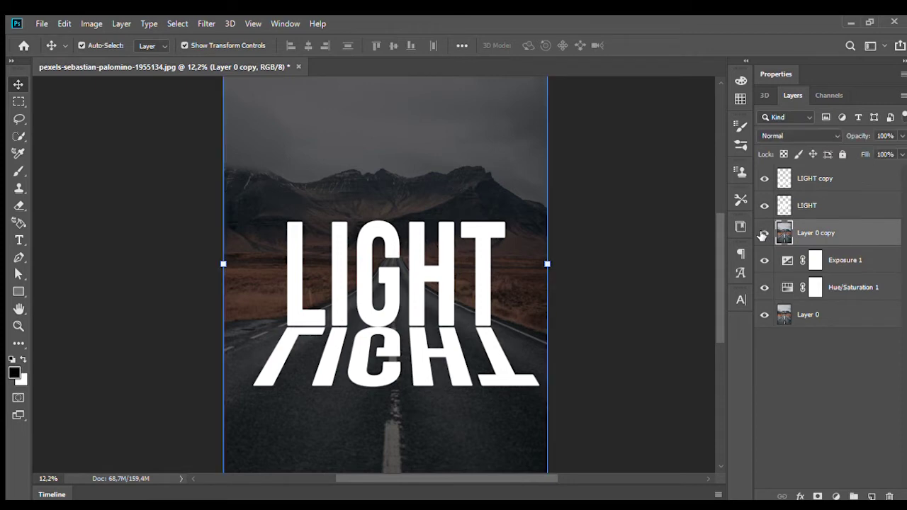
{"action": "left_click", "coordinate": [764, 233]}
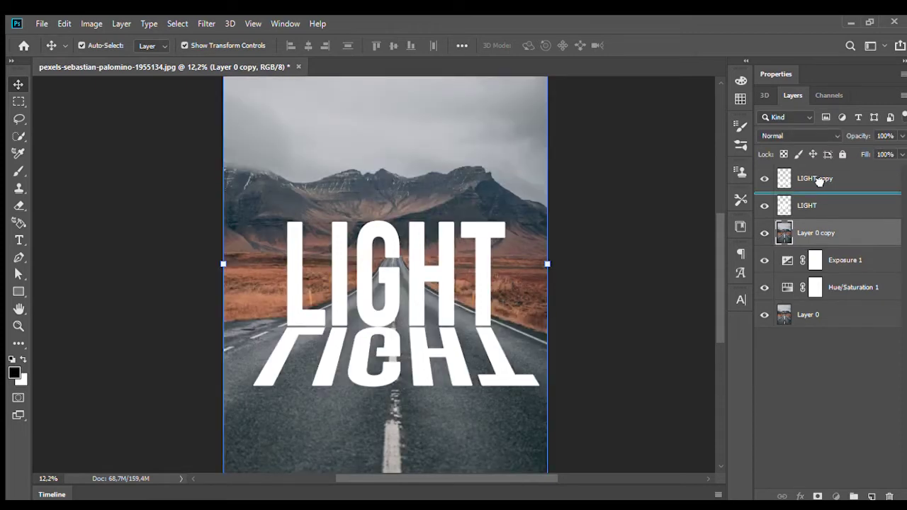
{"action": "left_click_drag", "start_coordinate": [822, 236], "coordinate": [819, 192]}
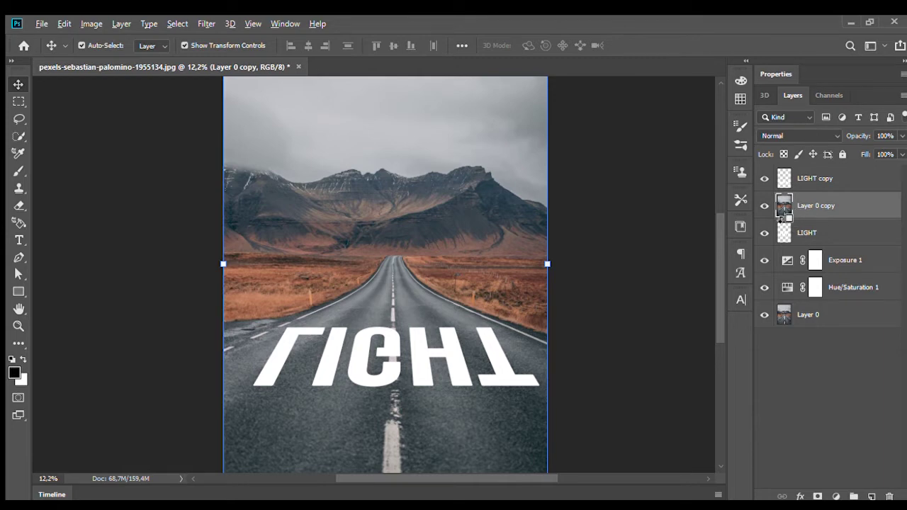
{"action": "left_click", "coordinate": [781, 217], "text": "alt"}
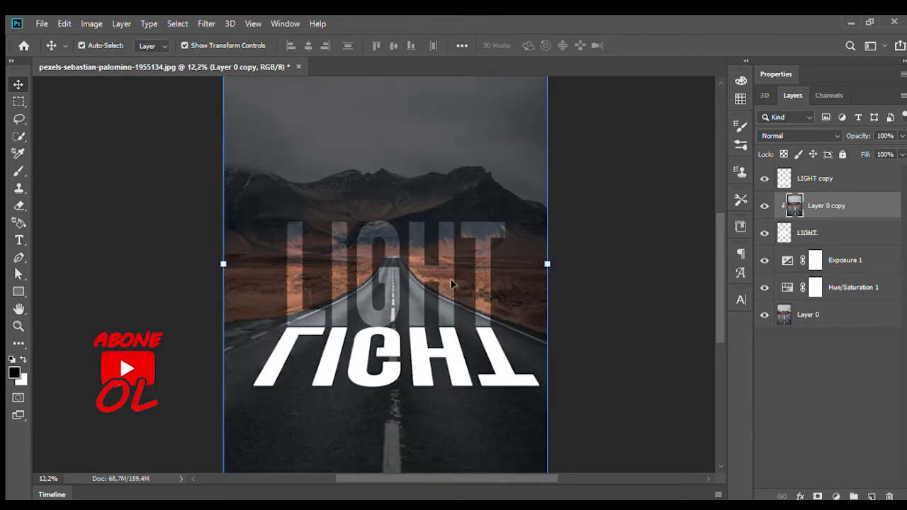
{"action": "scroll", "coordinate": [418, 260], "scroll_direction": "up", "scroll_amount": 1}
{"action": "scroll", "coordinate": [416, 260], "scroll_direction": "up", "scroll_amount": 1}
{"action": "scroll", "coordinate": [408, 259], "scroll_direction": "up", "scroll_amount": 2}
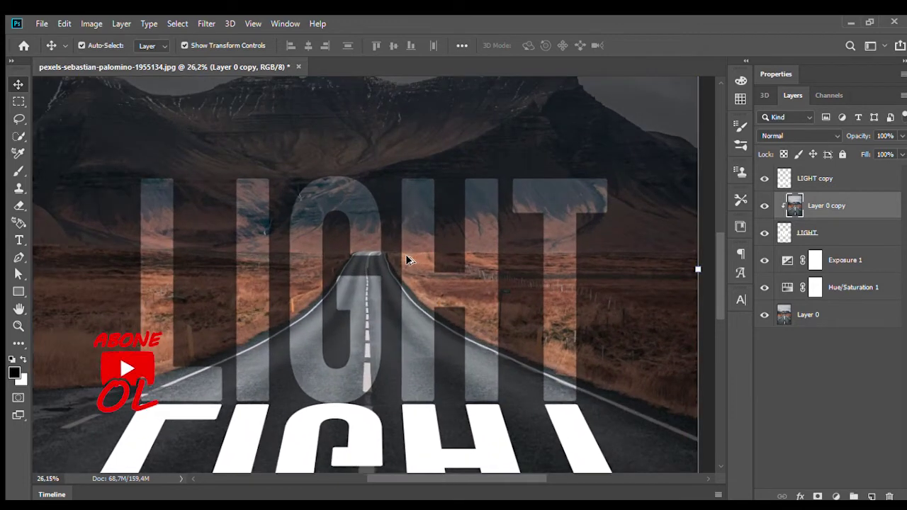
{"action": "scroll", "coordinate": [407, 263], "scroll_direction": "down", "scroll_amount": 1}
{"action": "scroll", "coordinate": [406, 258], "scroll_direction": "down", "scroll_amount": 1}
{"action": "scroll", "coordinate": [406, 258], "scroll_direction": "down", "scroll_amount": 2}
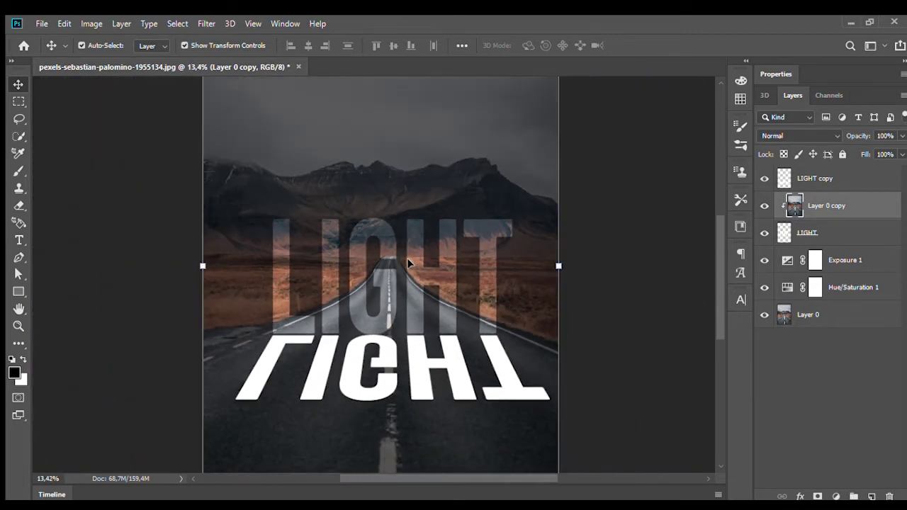
{"action": "left_click", "coordinate": [840, 234]}
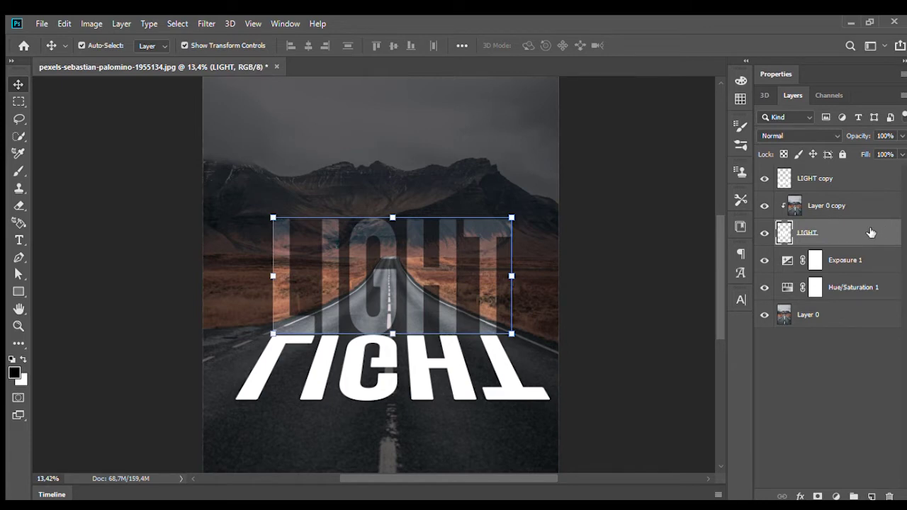
Add a Stroke layer style outlining the upright LIGHT letters.
{"action": "key", "text": "h"}
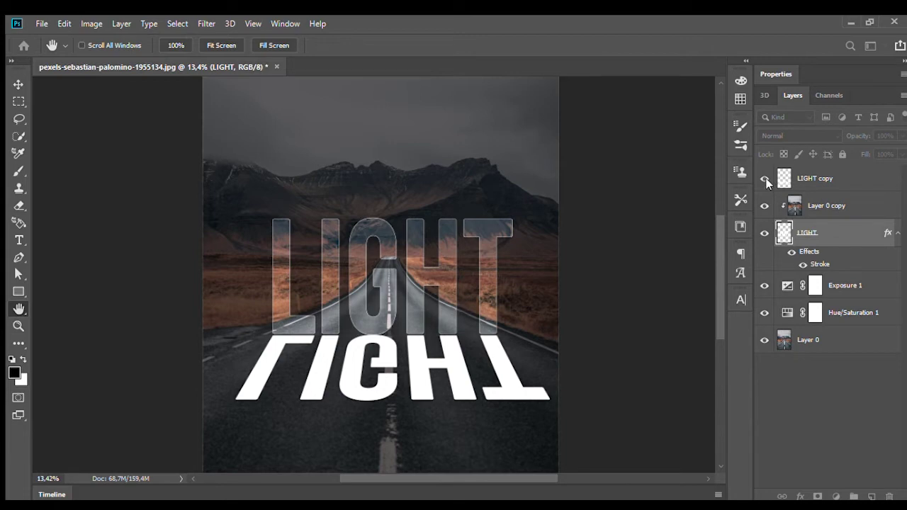
{"action": "key", "text": "i"}
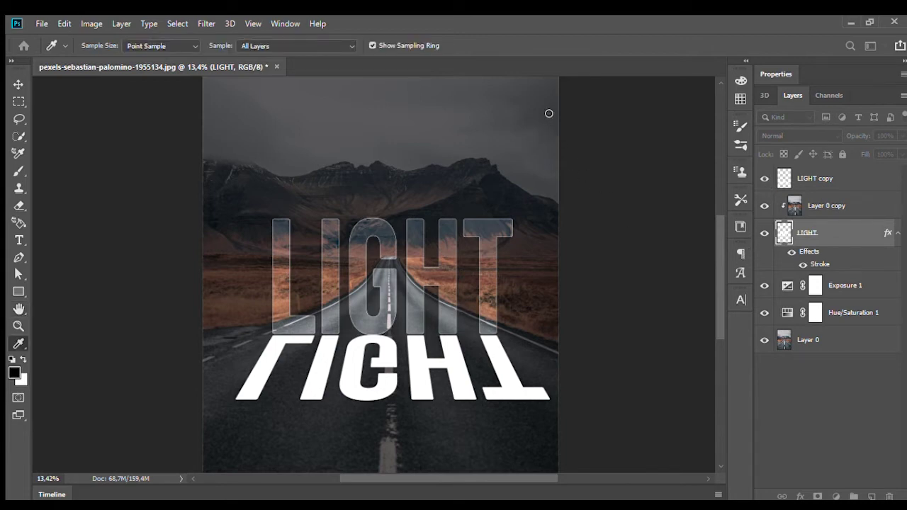
Give the photo-filled LIGHT text layer Inner Glow and Outer Glow effects with adjusted colour and size.
{"action": "key", "text": "h"}
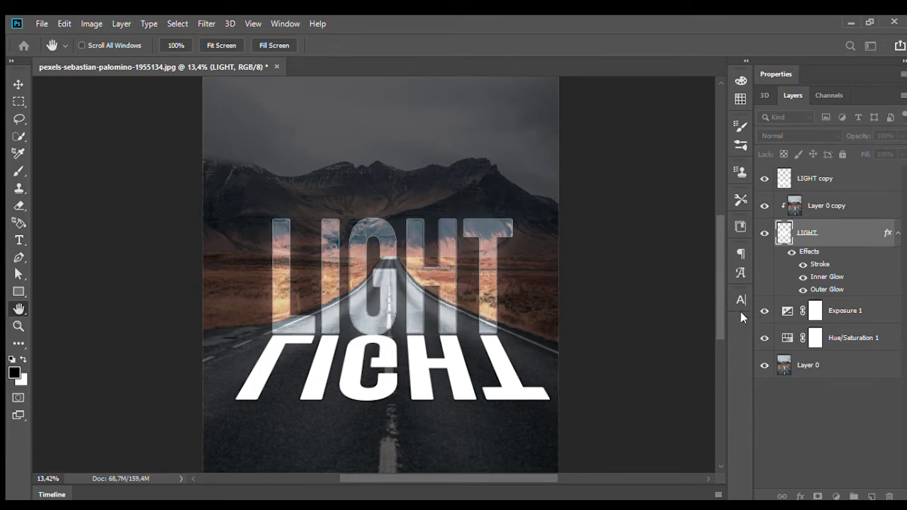
{"action": "key", "text": "i"}
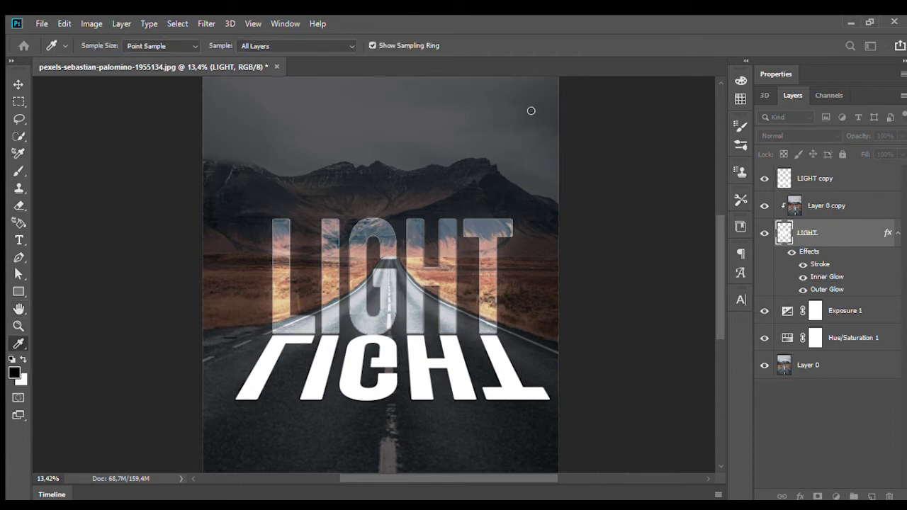
{"action": "key", "text": "h"}
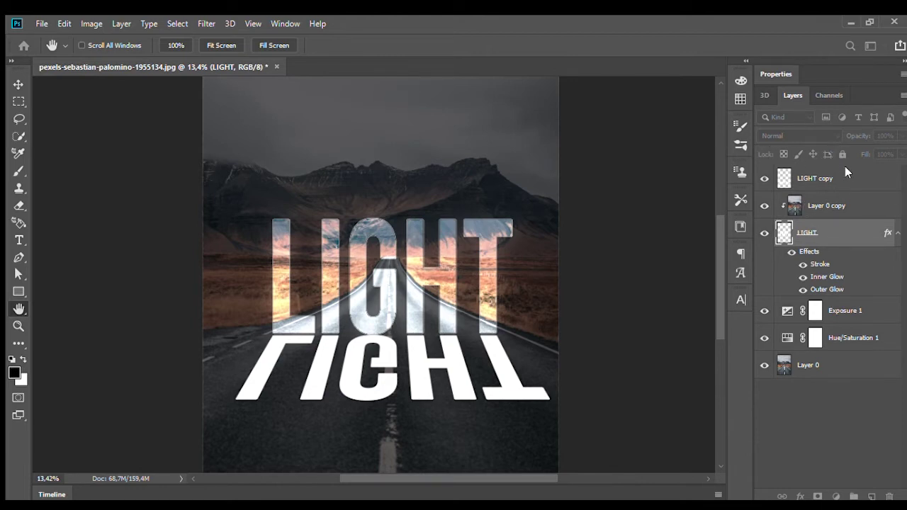
{"action": "key", "text": "v"}
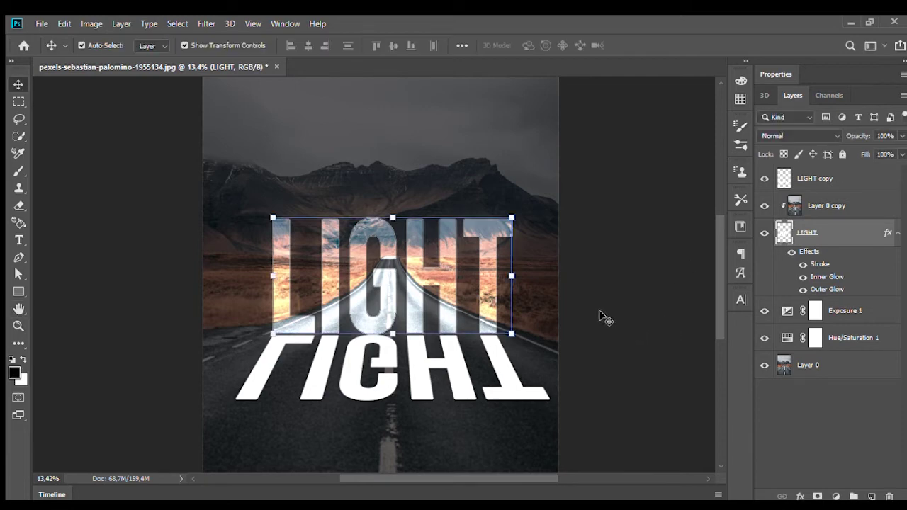
{"action": "left_click", "coordinate": [588, 321]}
{"action": "scroll", "coordinate": [588, 322], "scroll_direction": "down", "scroll_amount": 2}
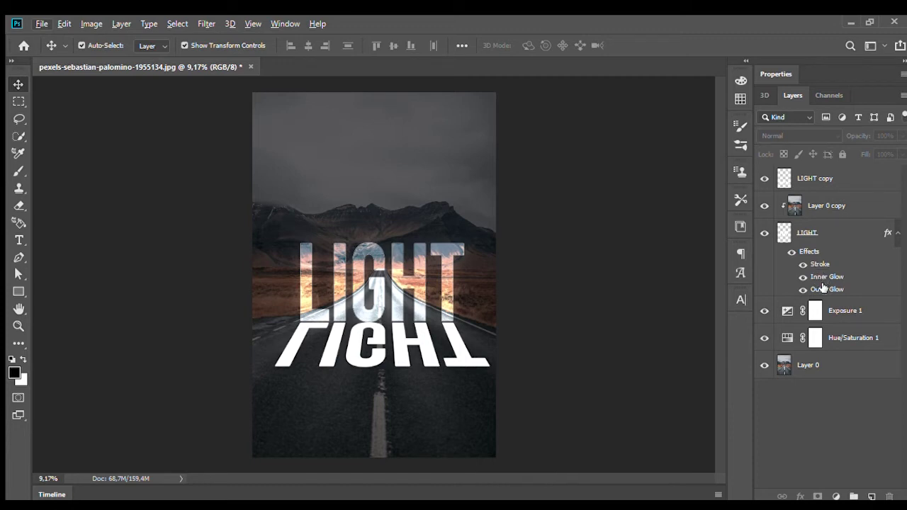
{"action": "left_click", "coordinate": [823, 286]}
{"action": "key", "text": "h"}
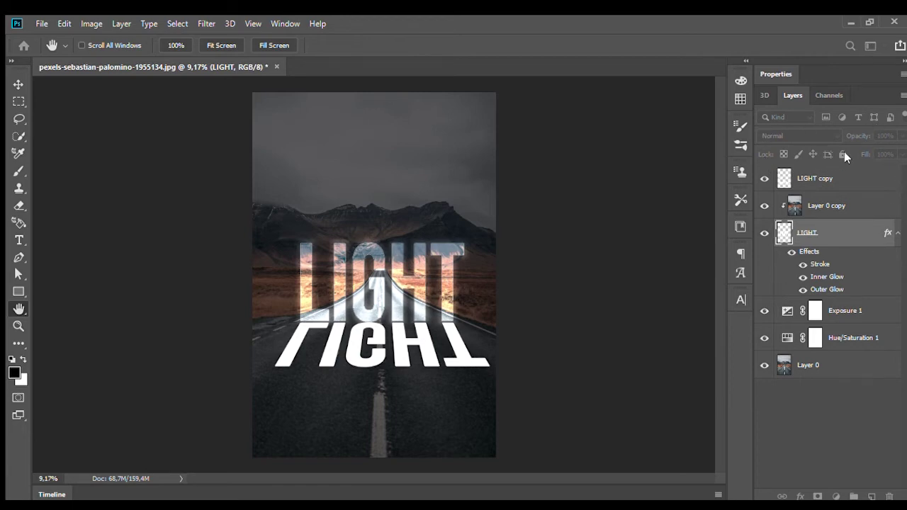
{"action": "key", "text": "v"}
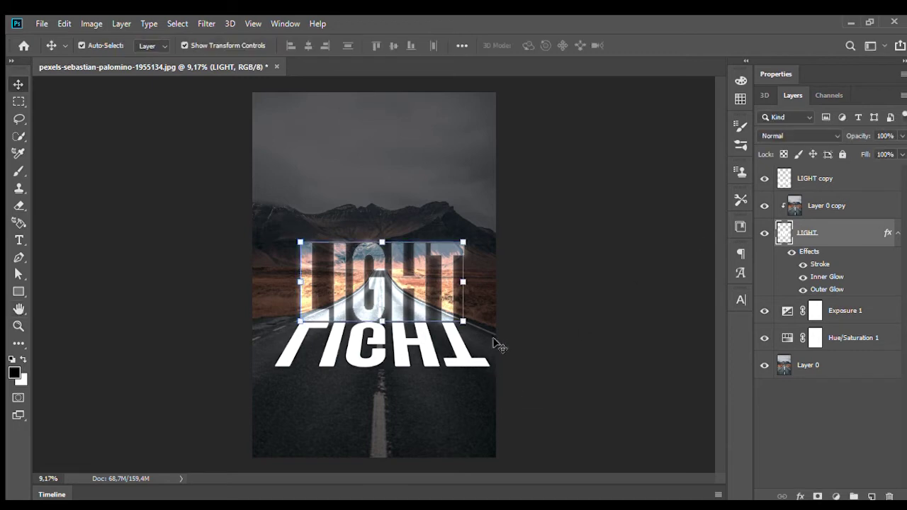
Set the mirrored LIGHT copy layer's blend mode to Overlay.
{"action": "left_click", "coordinate": [820, 186]}
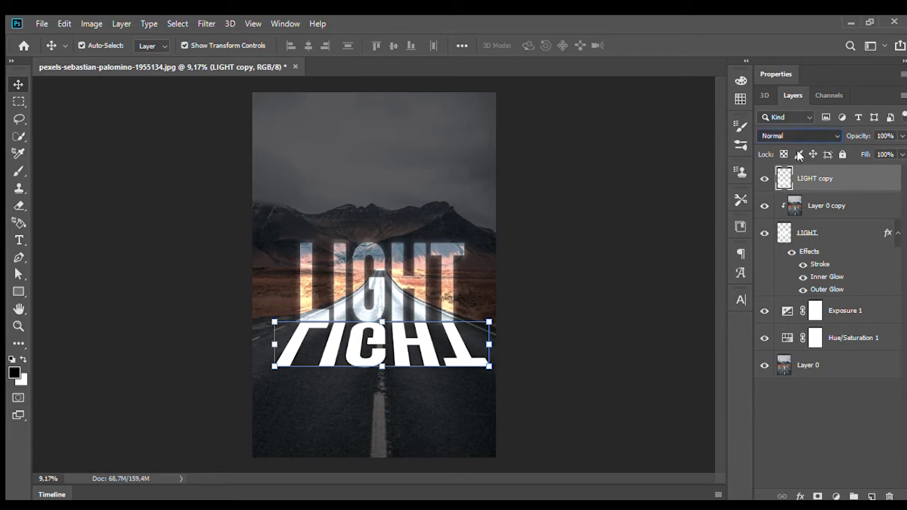
{"action": "key", "text": "shift+alt+m"}
{"action": "key", "text": "Down"}
{"action": "key", "text": "Down"}
{"action": "key", "text": "Down"}
{"action": "key", "text": "Down"}
{"action": "key", "text": "Down"}
{"action": "key", "text": "Down"}
{"action": "key", "text": "Down"}
{"action": "key", "text": "Down"}
{"action": "key", "text": "Down"}
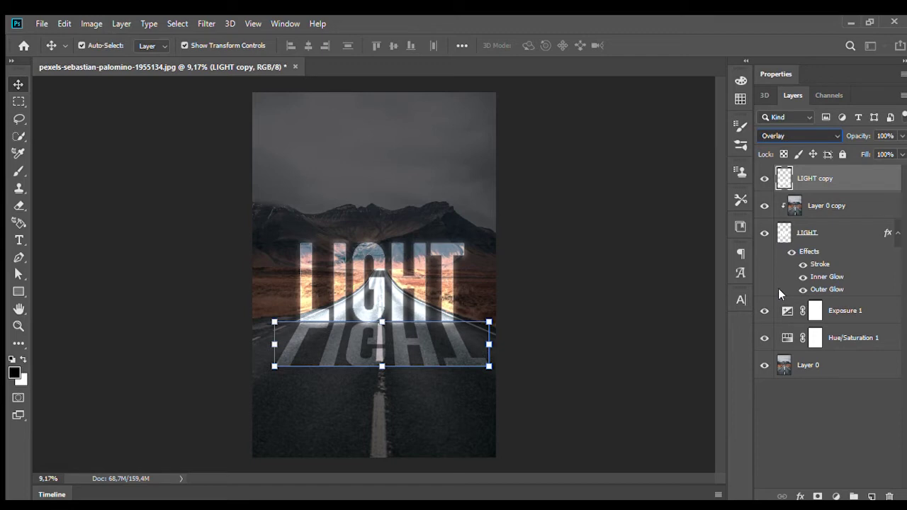
{"action": "left_click", "coordinate": [623, 277]}
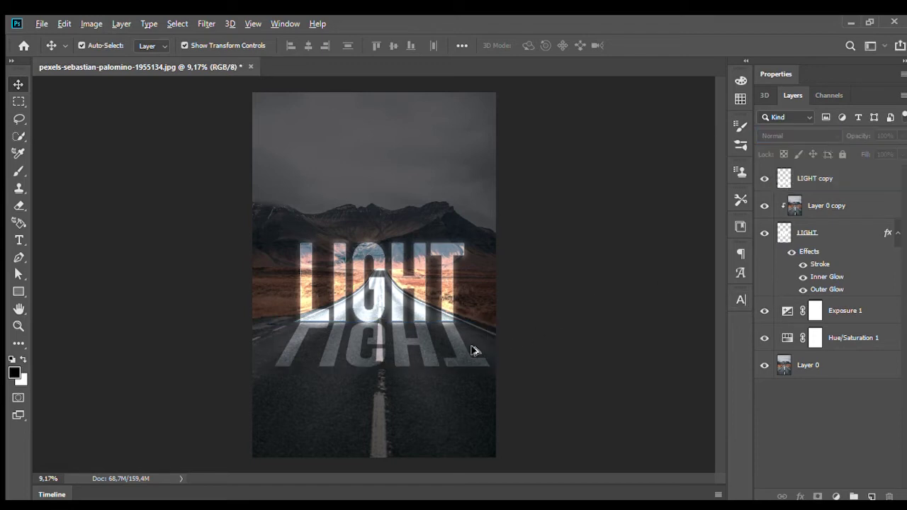
{"action": "scroll", "coordinate": [475, 348], "scroll_direction": "up", "scroll_amount": 1}
{"action": "scroll", "coordinate": [452, 349], "scroll_direction": "up", "scroll_amount": 1}
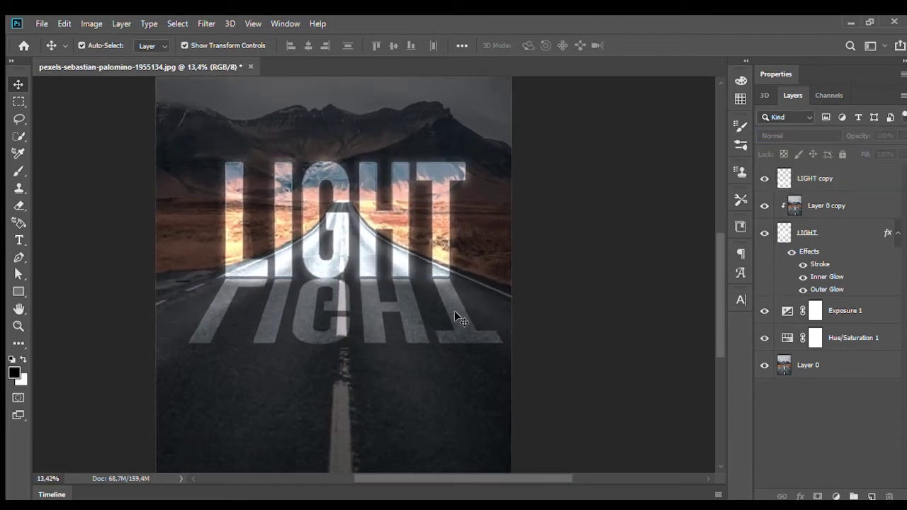
Nudge the Overlay reflection up and down a pixel to settle its position.
{"action": "left_click", "coordinate": [376, 309]}
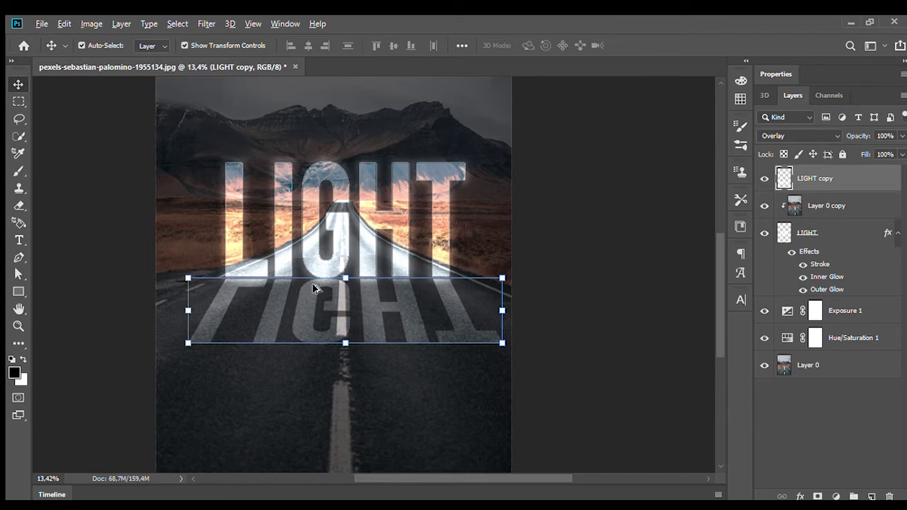
{"action": "scroll", "coordinate": [320, 291], "scroll_direction": "up", "scroll_amount": 2}
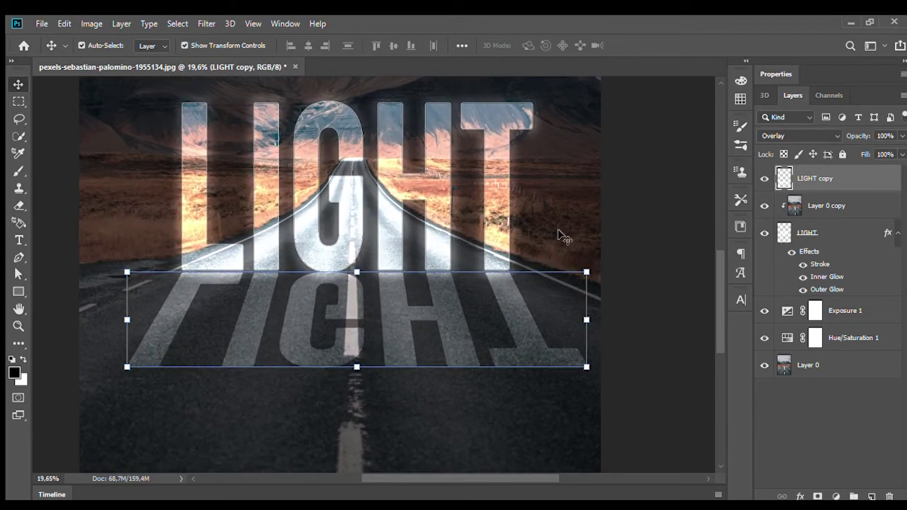
{"action": "key", "text": "Up"}
{"action": "key", "text": "Down"}
{"action": "key", "text": "Down"}
{"action": "key", "text": "Up"}
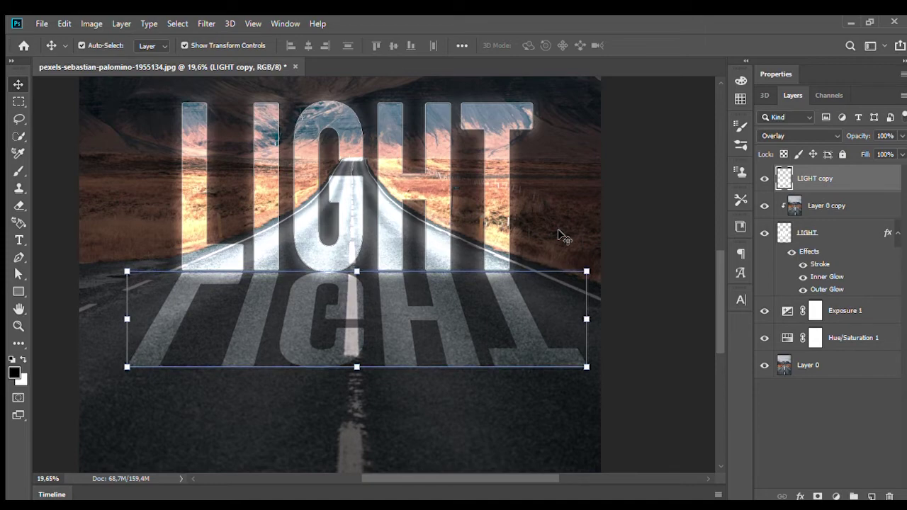
{"action": "left_click", "coordinate": [613, 205]}
{"action": "scroll", "coordinate": [432, 304], "scroll_direction": "down", "scroll_amount": 2}
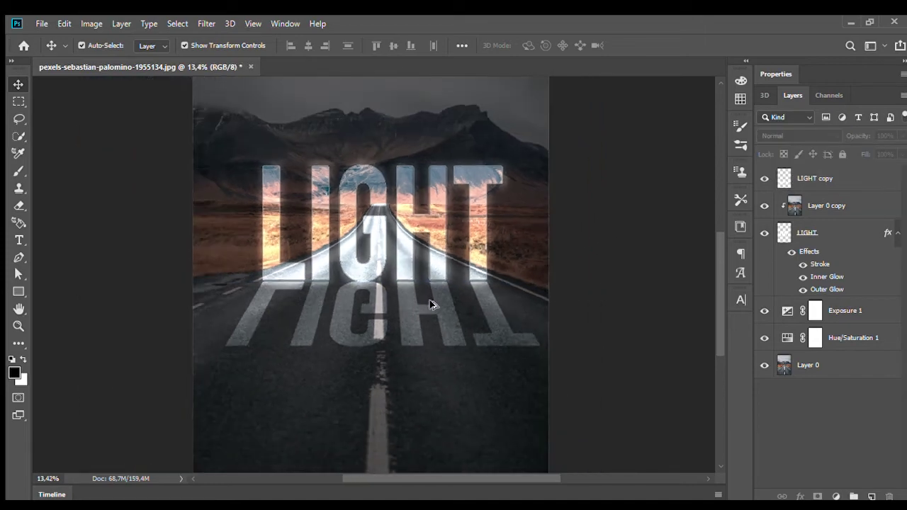
{"action": "scroll", "coordinate": [375, 201], "scroll_direction": "up", "scroll_amount": 3}
{"action": "scroll", "coordinate": [375, 202], "scroll_direction": "down", "scroll_amount": 2}
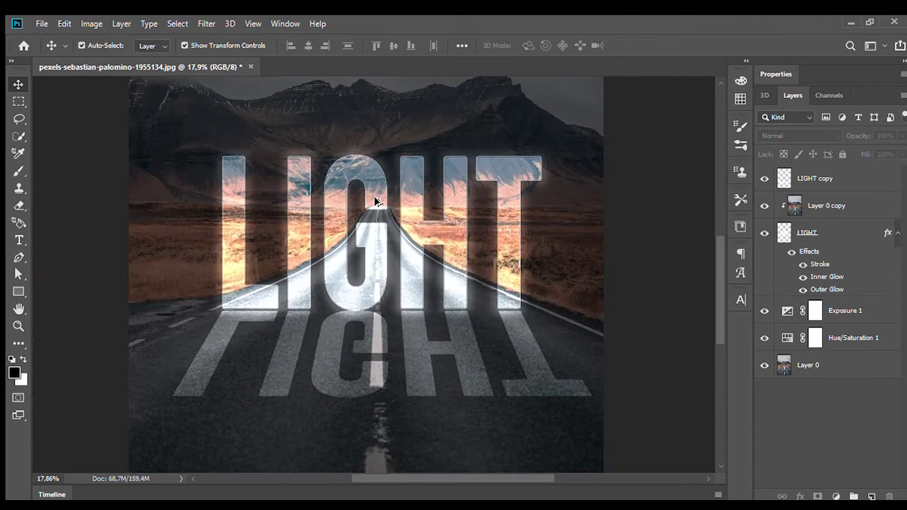
{"action": "scroll", "coordinate": [375, 202], "scroll_direction": "down", "scroll_amount": 2}
Lower the Exposure 1 adjustment to -2.73.
{"action": "left_click_drag", "start_coordinate": [374, 202], "coordinate": [381, 276]}
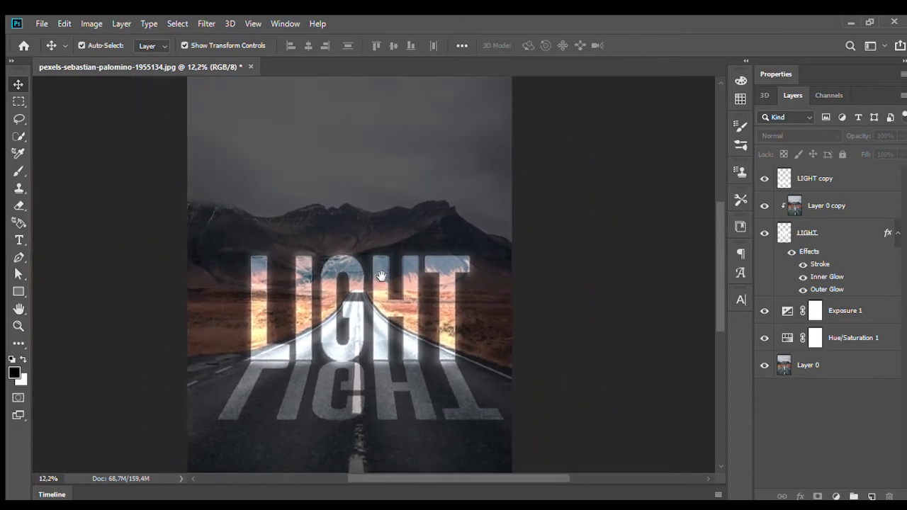
{"action": "double_click", "coordinate": [787, 313]}
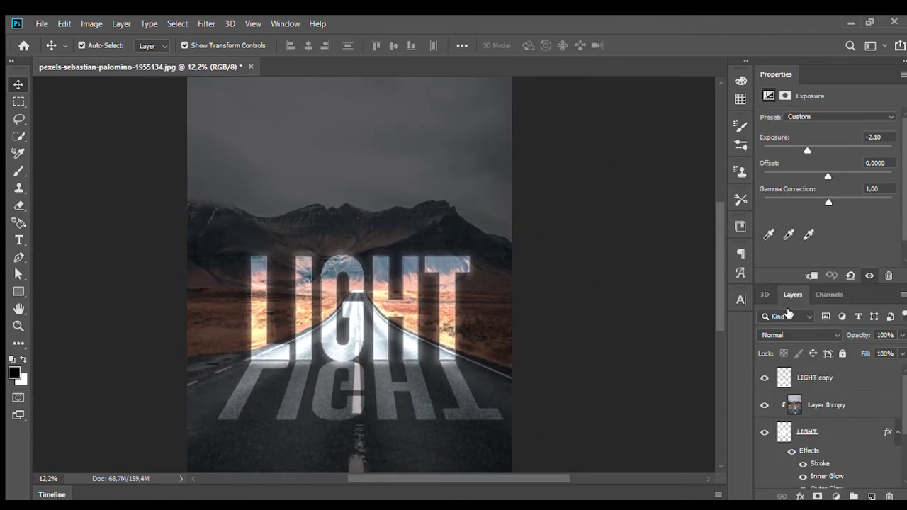
{"action": "left_click_drag", "start_coordinate": [802, 150], "coordinate": [797, 151]}
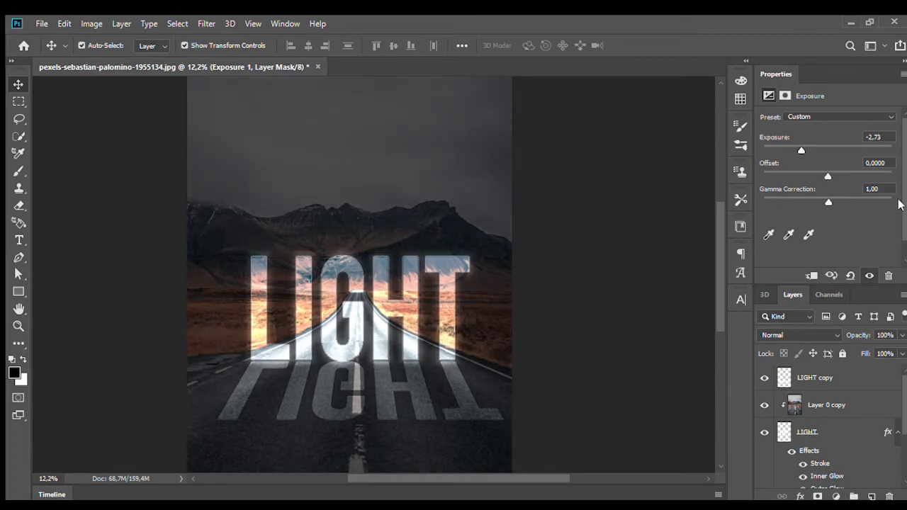
Set Hue/Saturation 1 to Saturation +27 and Lightness about -9.
{"action": "scroll", "coordinate": [815, 376], "scroll_direction": "down", "scroll_amount": 2}
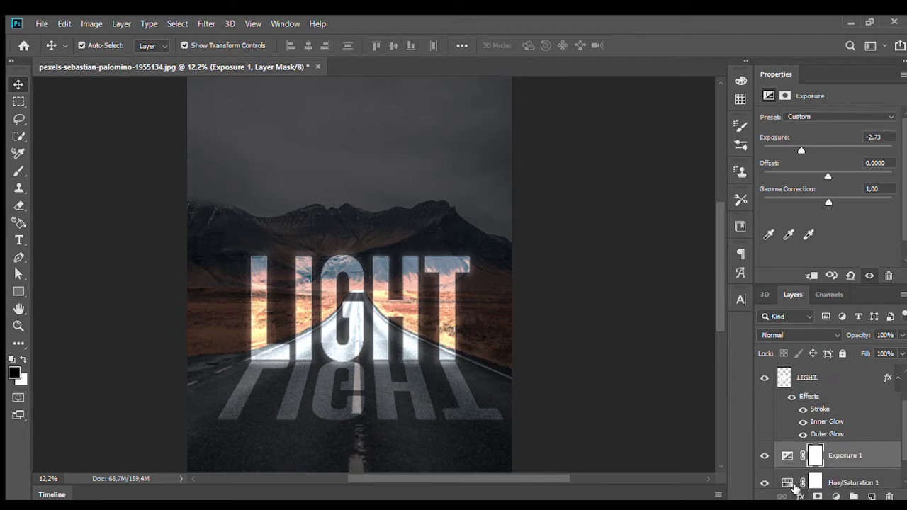
{"action": "left_click", "coordinate": [793, 487]}
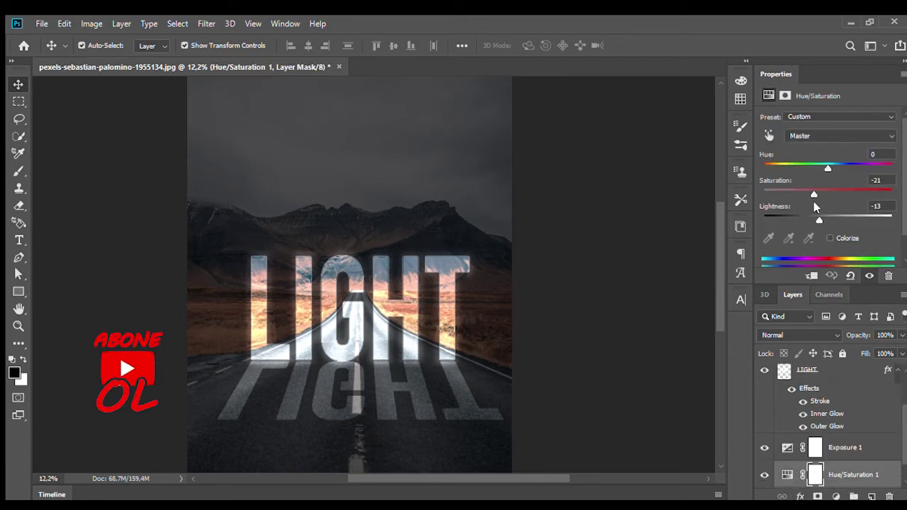
{"action": "left_click_drag", "start_coordinate": [814, 196], "coordinate": [844, 194]}
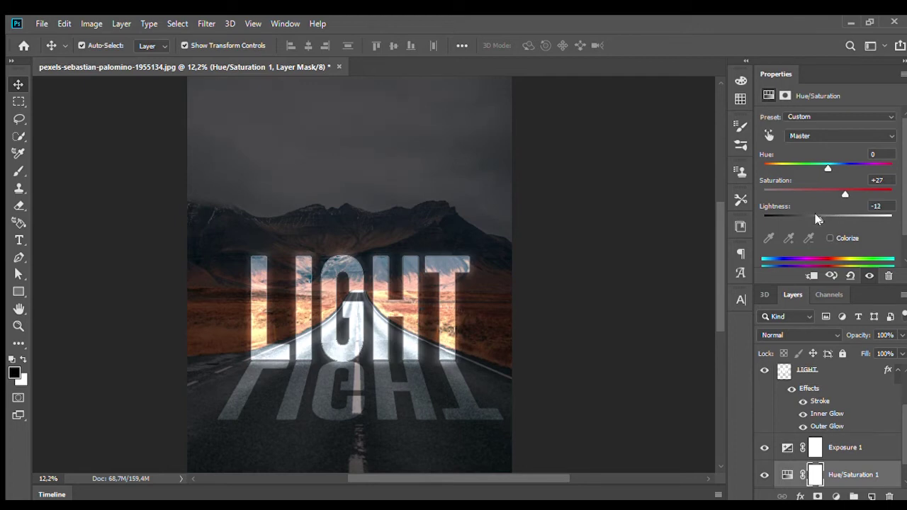
{"action": "left_click_drag", "start_coordinate": [818, 220], "coordinate": [818, 219]}
Select the LIGHT copy reflection layer and collapse the Properties panel.
{"action": "left_click", "coordinate": [600, 290]}
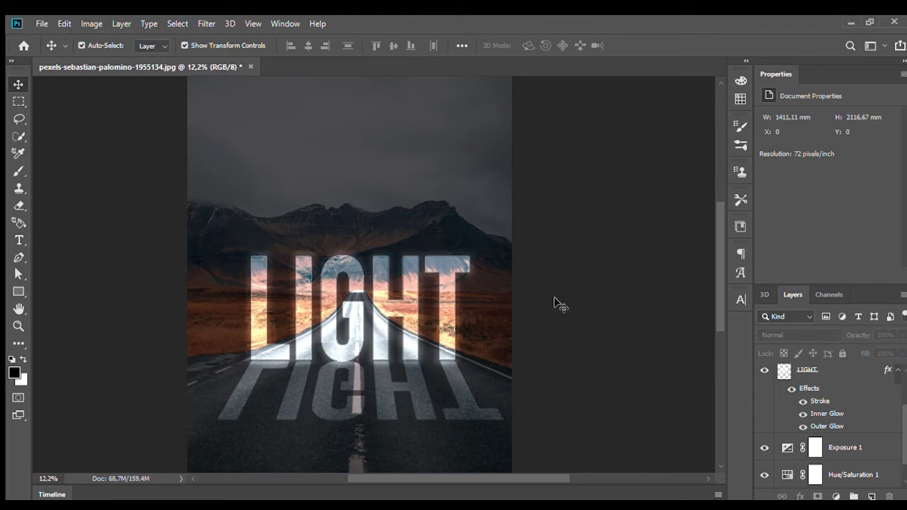
{"action": "left_click", "coordinate": [388, 391]}
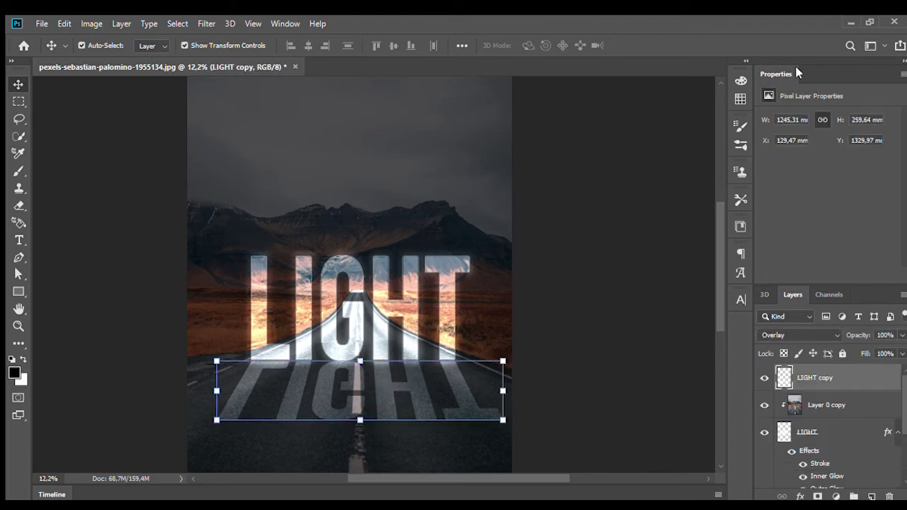
{"action": "double_click", "coordinate": [775, 74]}
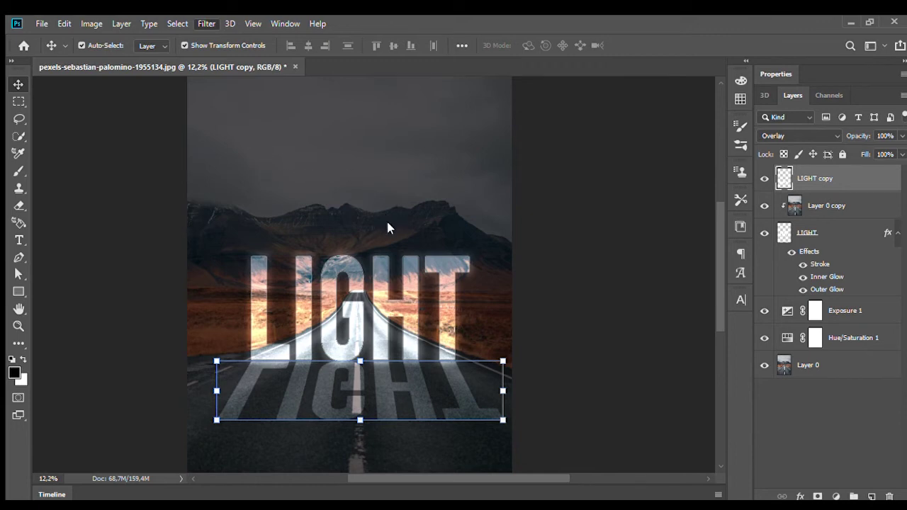
Move the LIGHT copy reflection a few pixels lower with the Move tool.
{"action": "key", "text": "h"}
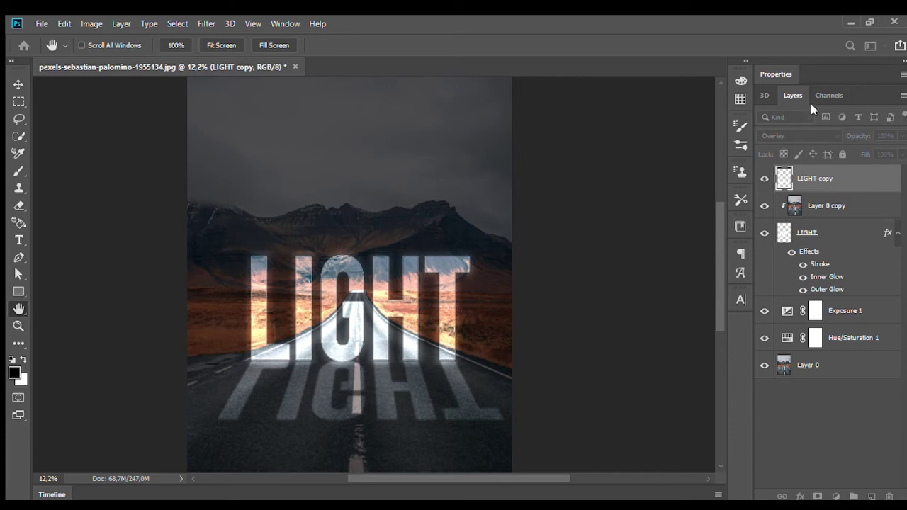
{"action": "key", "text": "v"}
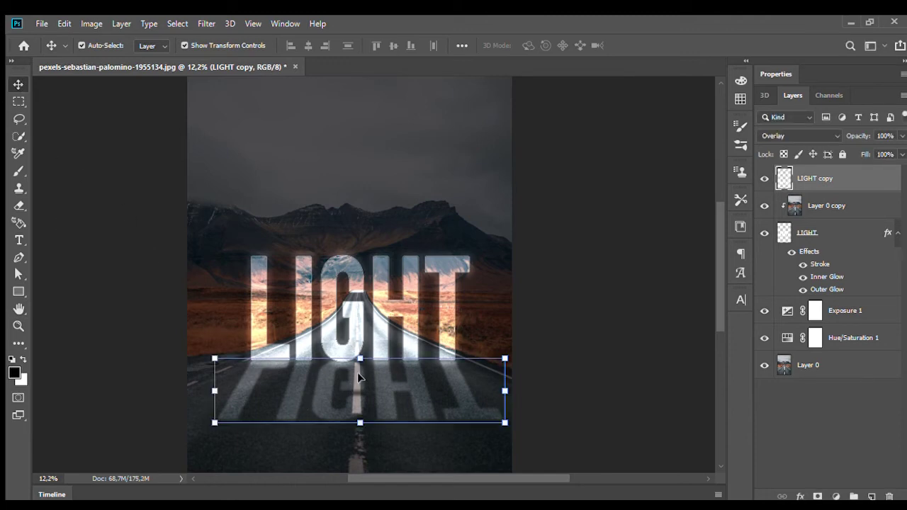
{"action": "left_click_drag", "start_coordinate": [358, 376], "coordinate": [358, 381]}
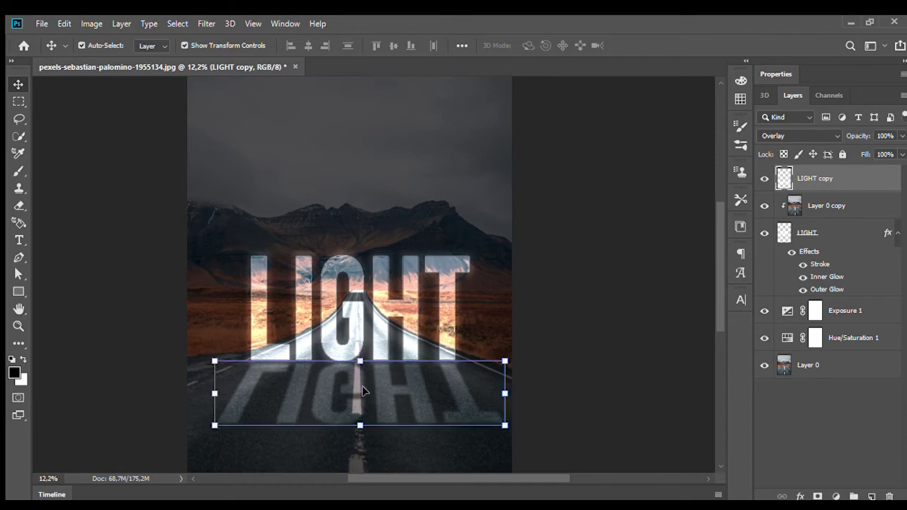
{"action": "left_click", "coordinate": [546, 285]}
{"action": "key", "text": "ctrl+minus"}
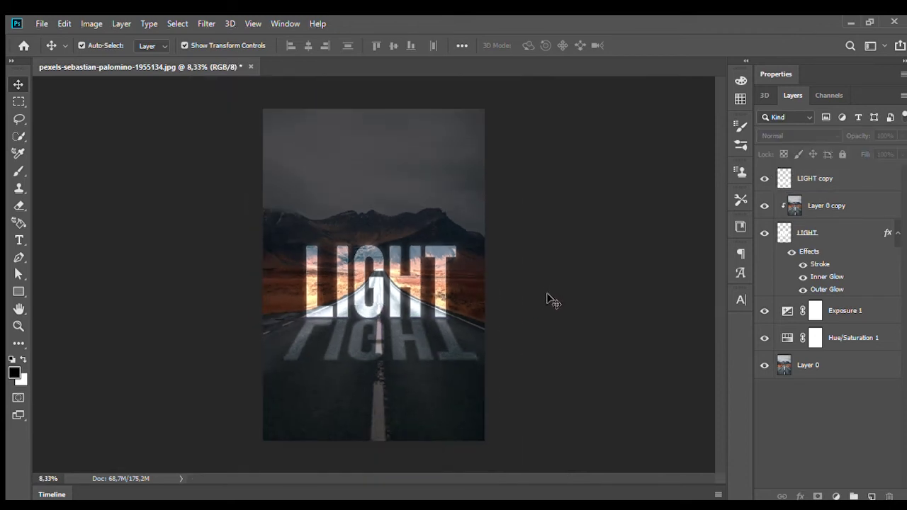
Select the LIGHT text and LIGHT copy reflection together and align them in place.
{"action": "left_click", "coordinate": [831, 180]}
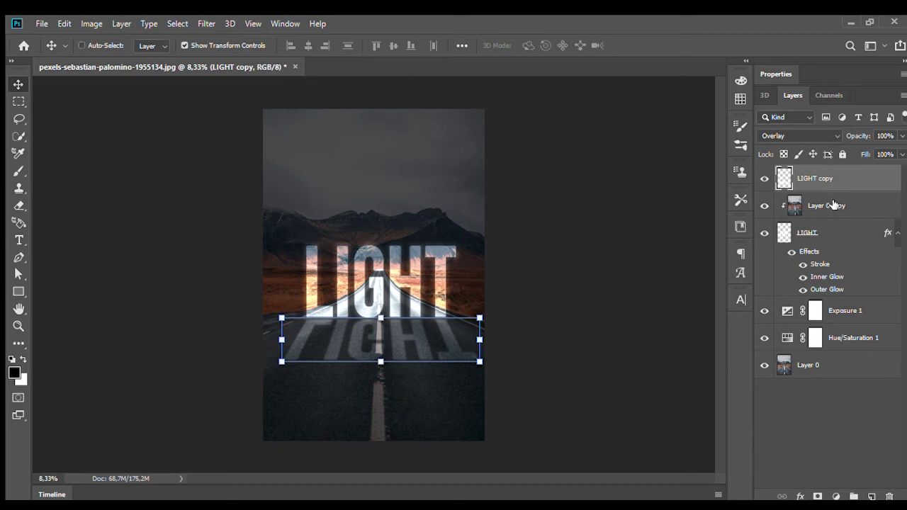
{"action": "left_click", "coordinate": [814, 231], "text": "ctrl"}
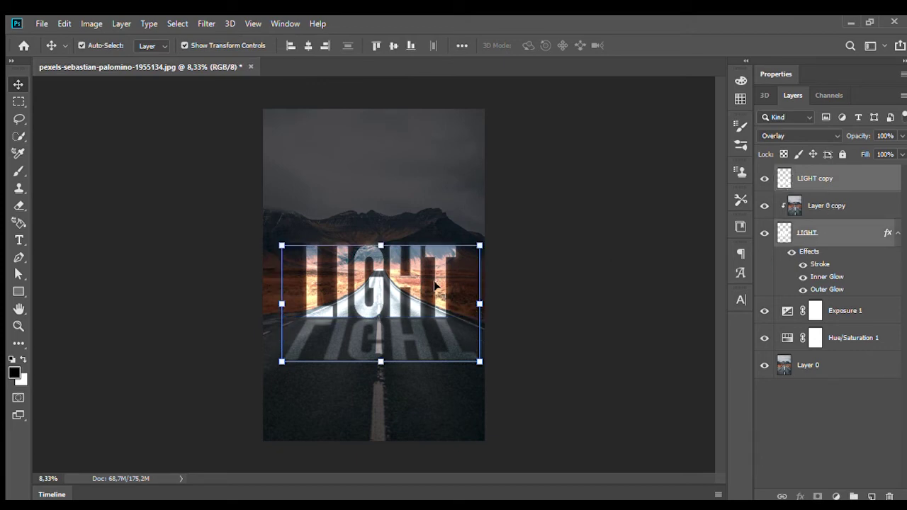
{"action": "left_click_drag", "start_coordinate": [435, 285], "coordinate": [439, 282]}
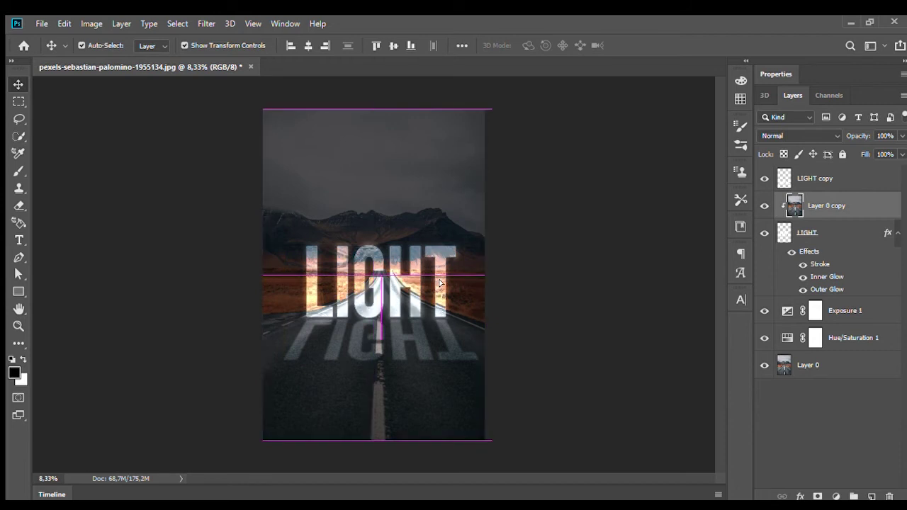
{"action": "left_click_drag", "start_coordinate": [439, 282], "coordinate": [439, 281]}
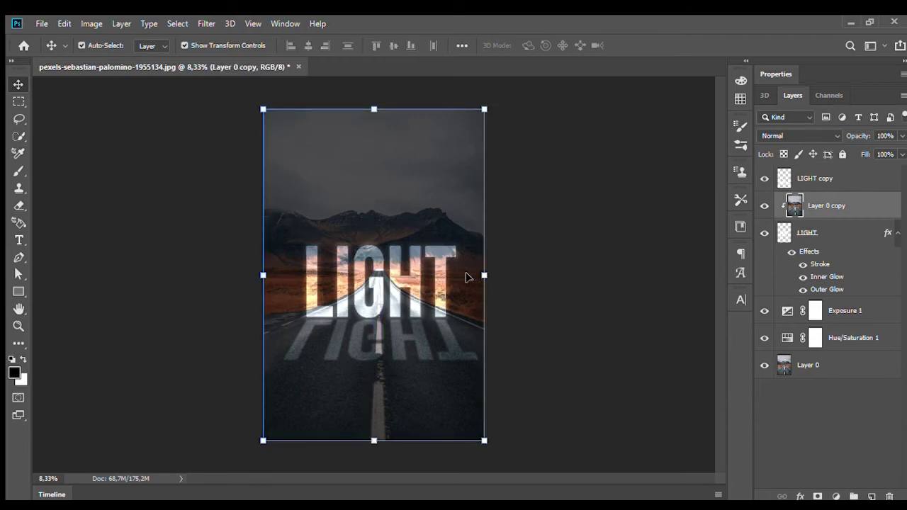
{"action": "left_click", "coordinate": [821, 228]}
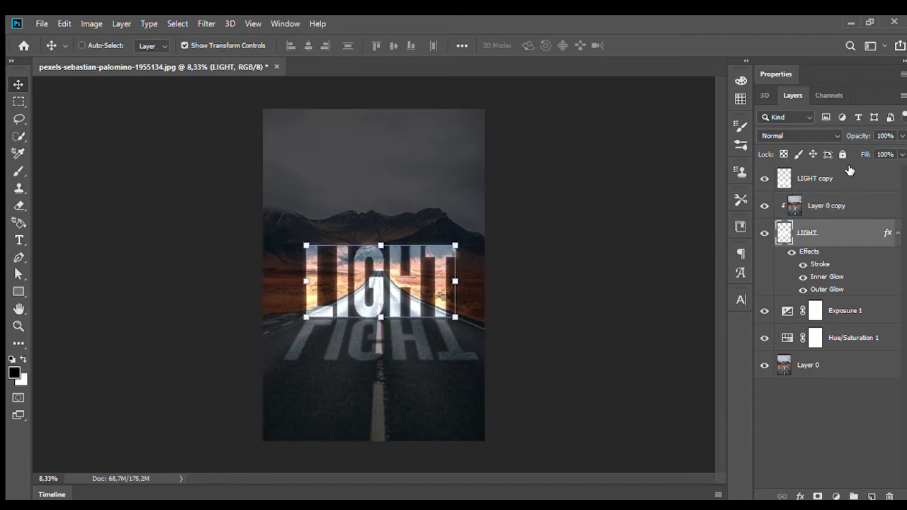
{"action": "left_click", "coordinate": [842, 176], "text": "ctrl"}
{"action": "left_click_drag", "start_coordinate": [439, 284], "coordinate": [433, 281]}
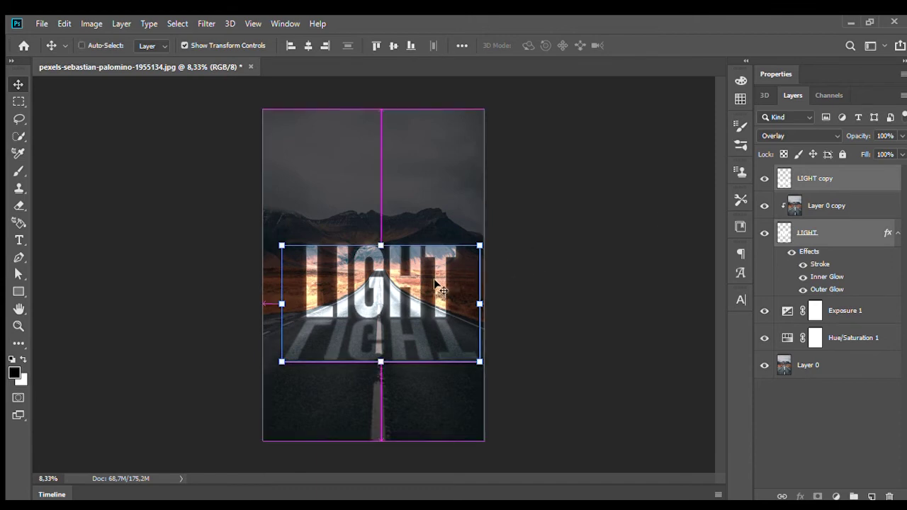
Nudge both LIGHT layers up a few pixels with Shift-arrow keys.
{"action": "key", "text": "shift+Up"}
{"action": "key", "text": "shift+Up"}
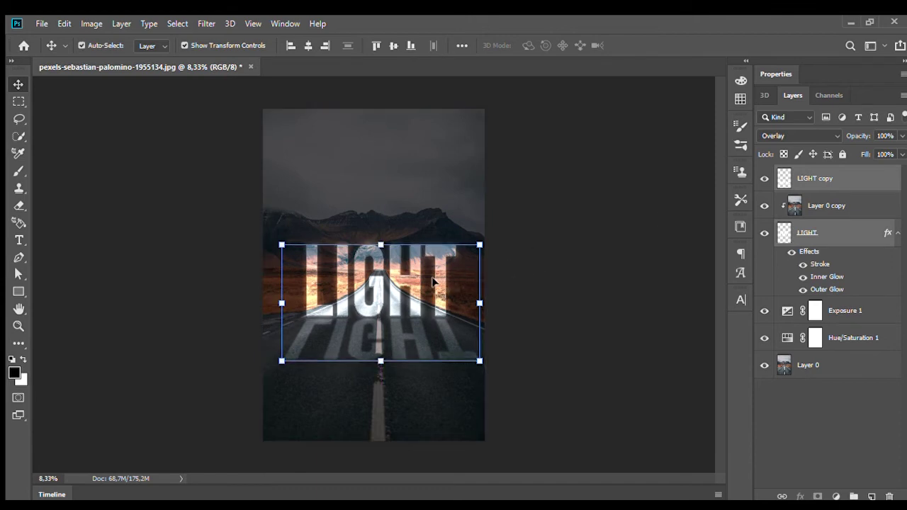
{"action": "key", "text": "shift+Left"}
{"action": "key", "text": "shift+Right"}
{"action": "key", "text": "shift+Up"}
{"action": "key", "text": "shift+Up"}
{"action": "key", "text": "shift+Up"}
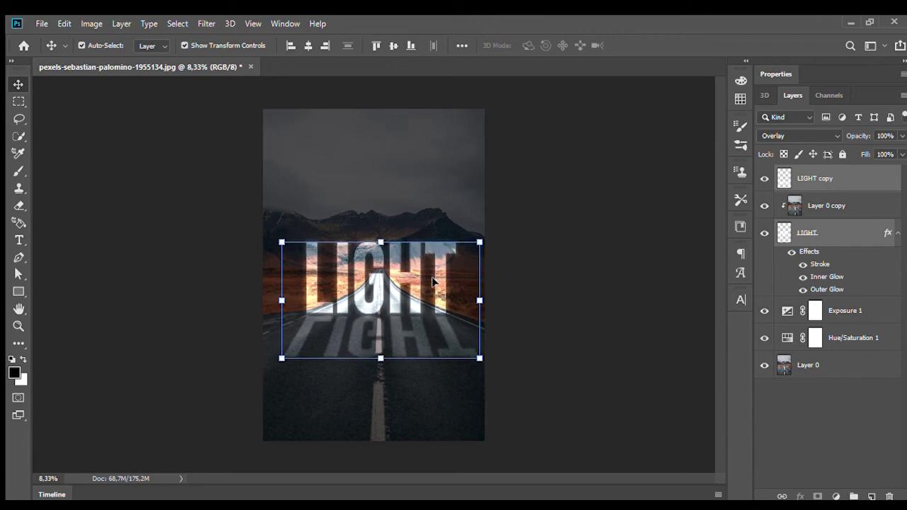
{"action": "key", "text": "shift+Up"}
{"action": "key", "text": "shift+Down"}
{"action": "key", "text": "shift+Up"}
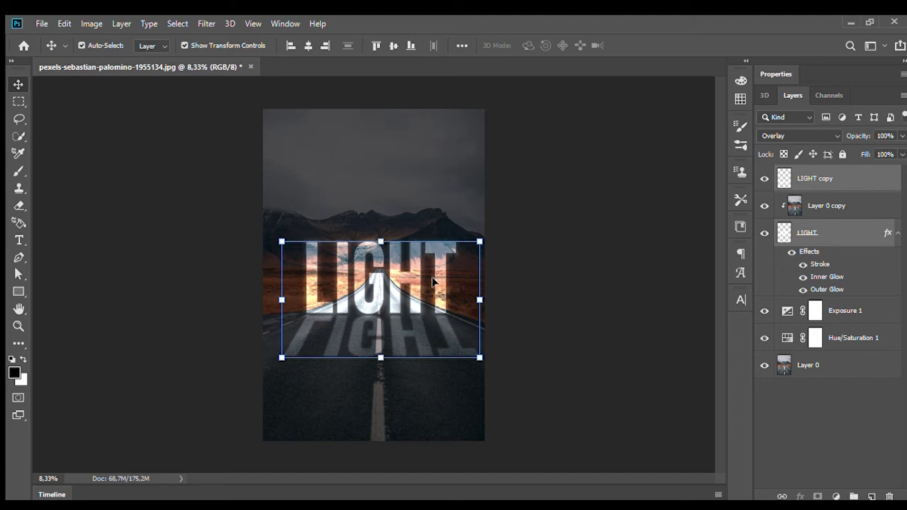
Select the LIGHT copy reflection alone and begin a free transform on it.
{"action": "left_click", "coordinate": [505, 309]}
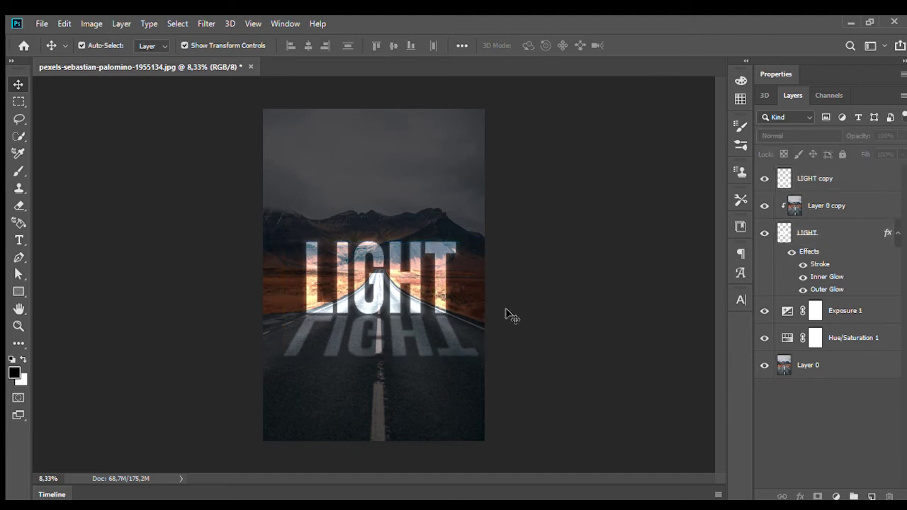
{"action": "left_click", "coordinate": [424, 347]}
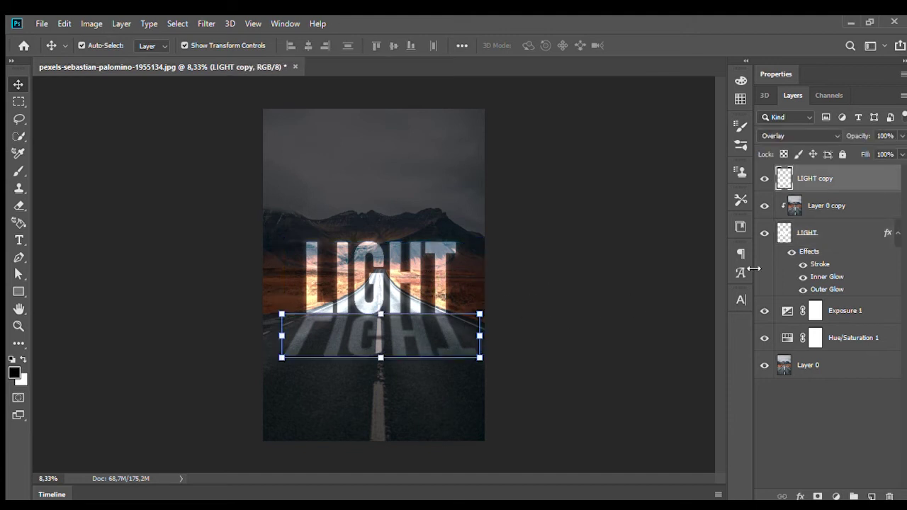
{"action": "left_click", "coordinate": [383, 359]}
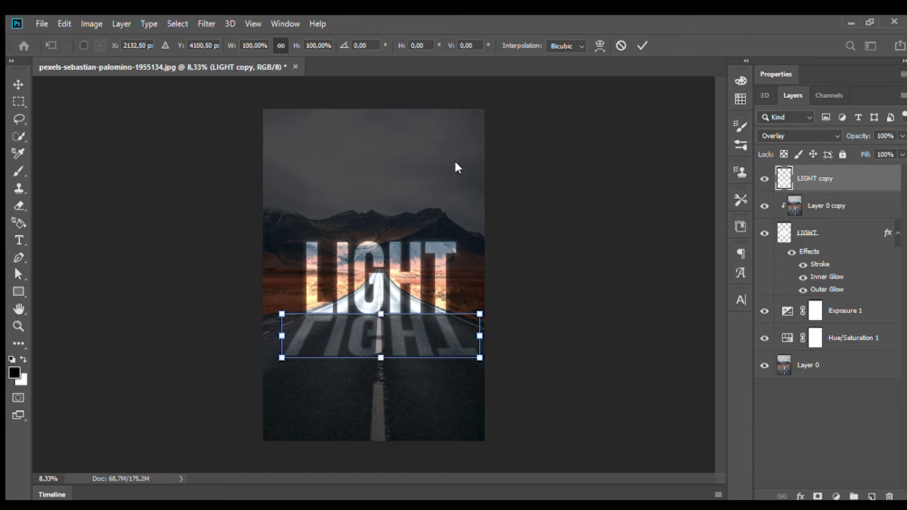
Stretch the reflection taller and fan its bottom outward to about 121% width, 122% height.
{"action": "left_click_drag", "start_coordinate": [381, 358], "coordinate": [388, 373]}
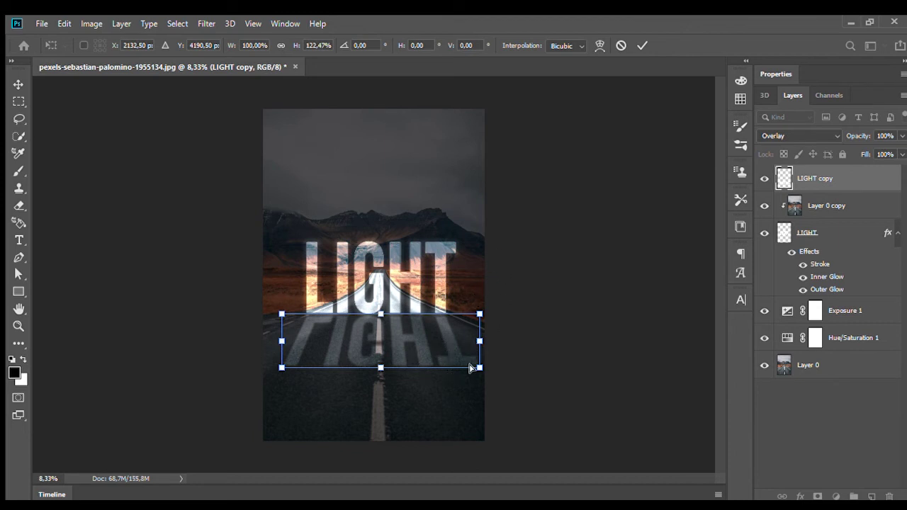
{"action": "left_click_drag", "start_coordinate": [476, 367], "coordinate": [505, 364]}
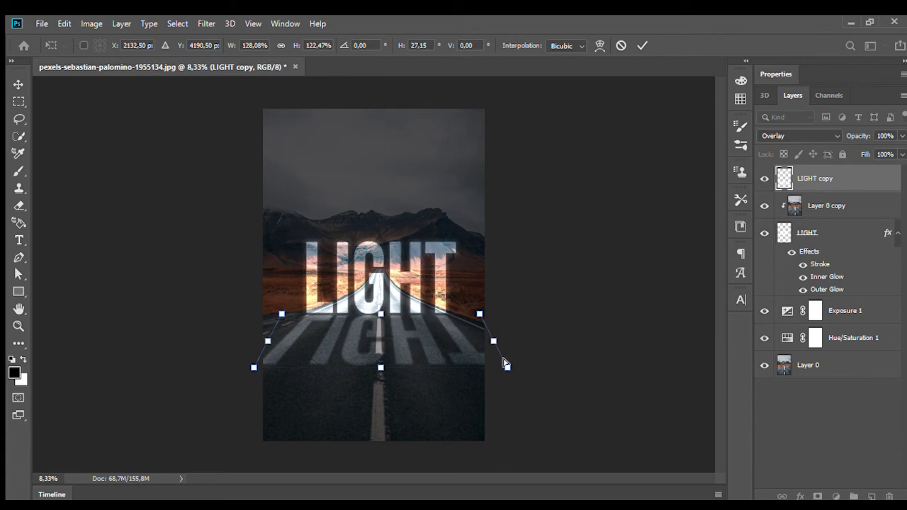
{"action": "left_click_drag", "start_coordinate": [506, 364], "coordinate": [497, 358]}
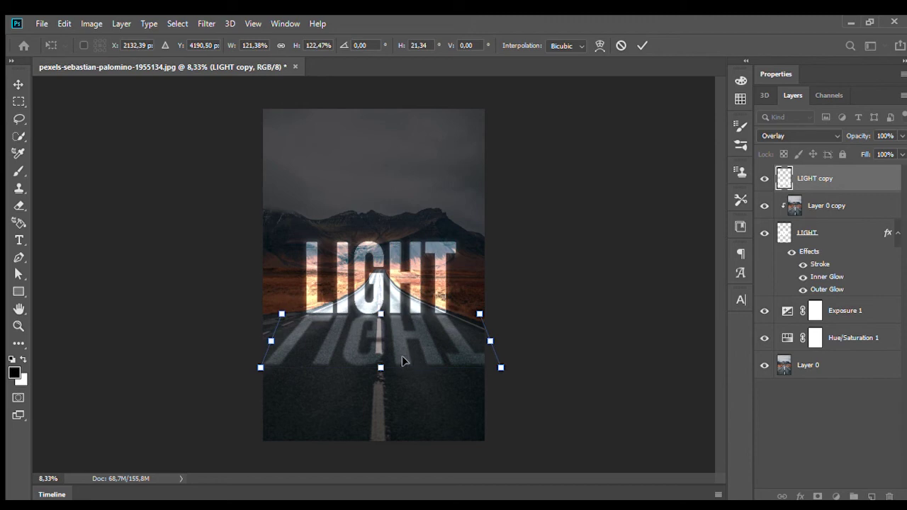
{"action": "left_click", "coordinate": [643, 45]}
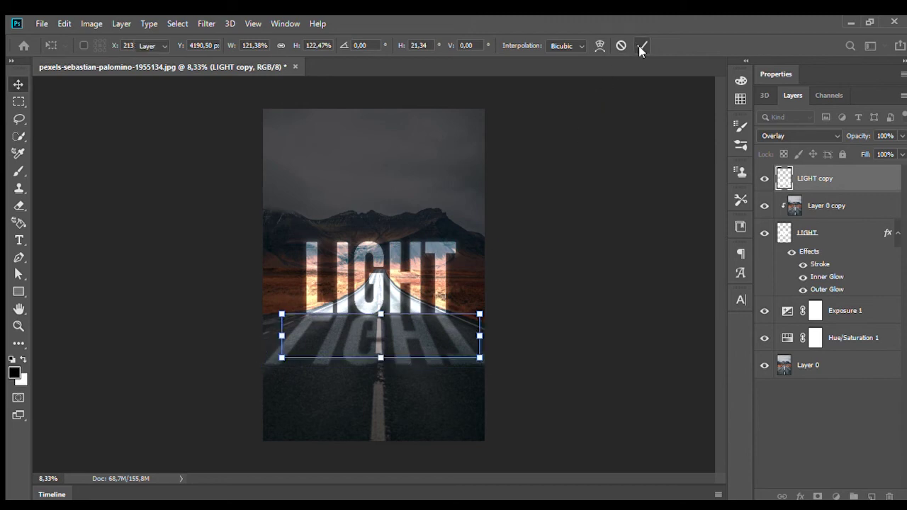
{"action": "scroll", "coordinate": [373, 333], "scroll_direction": "up", "scroll_amount": 1}
Move the LIGHT text and its reflection up slightly and scale both to about 96.6%.
{"action": "scroll", "coordinate": [373, 337], "scroll_direction": "up", "scroll_amount": 1}
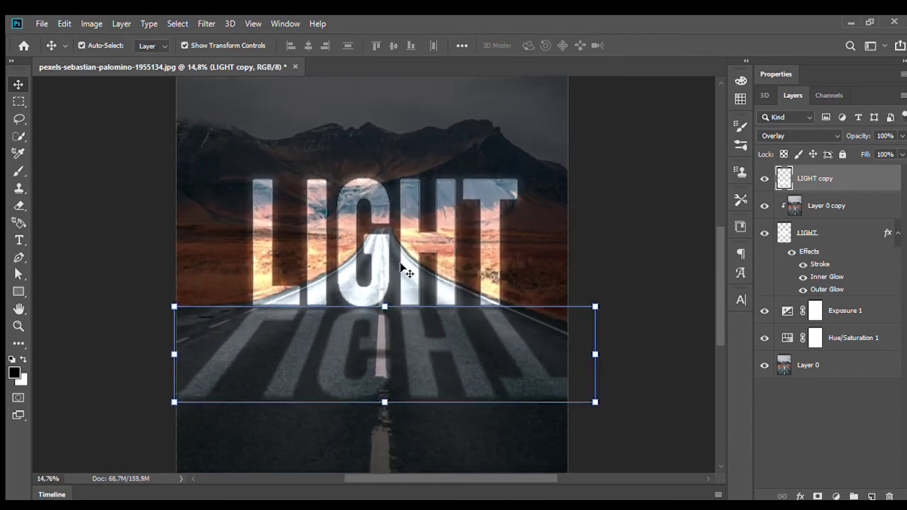
{"action": "left_click", "coordinate": [804, 234], "text": "ctrl"}
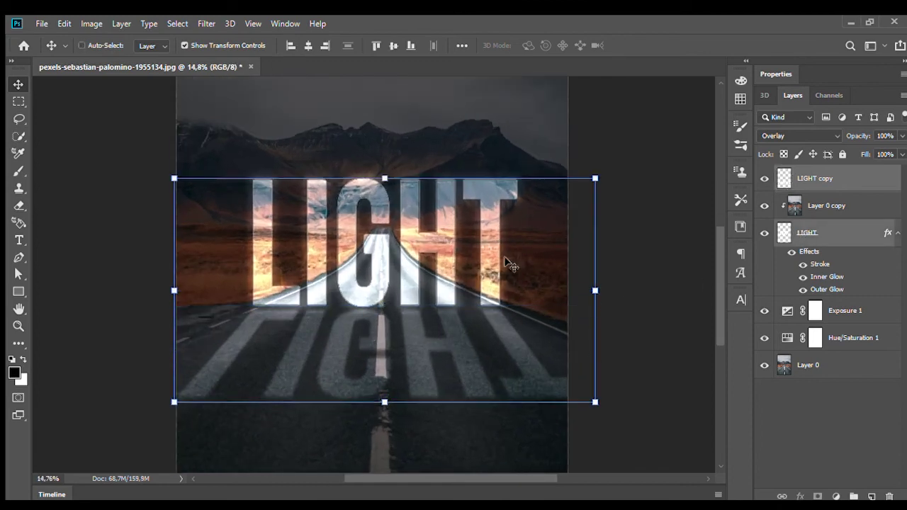
{"action": "left_click_drag", "start_coordinate": [509, 341], "coordinate": [502, 329]}
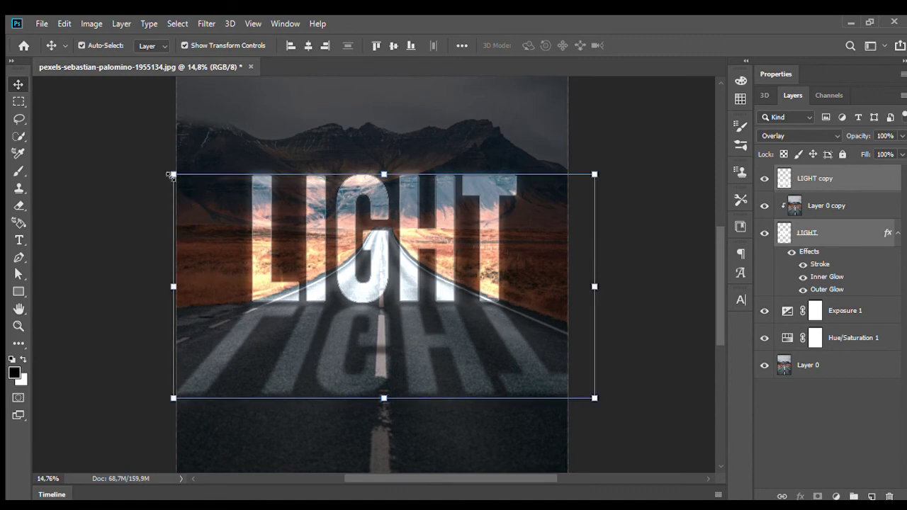
{"action": "left_click_drag", "start_coordinate": [175, 177], "coordinate": [262, 186]}
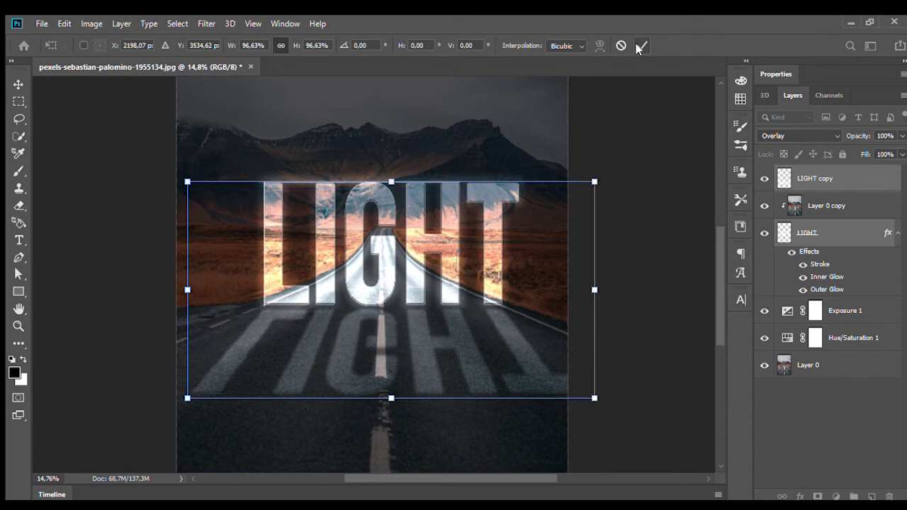
{"action": "left_click", "coordinate": [640, 46]}
{"action": "left_click", "coordinate": [624, 216]}
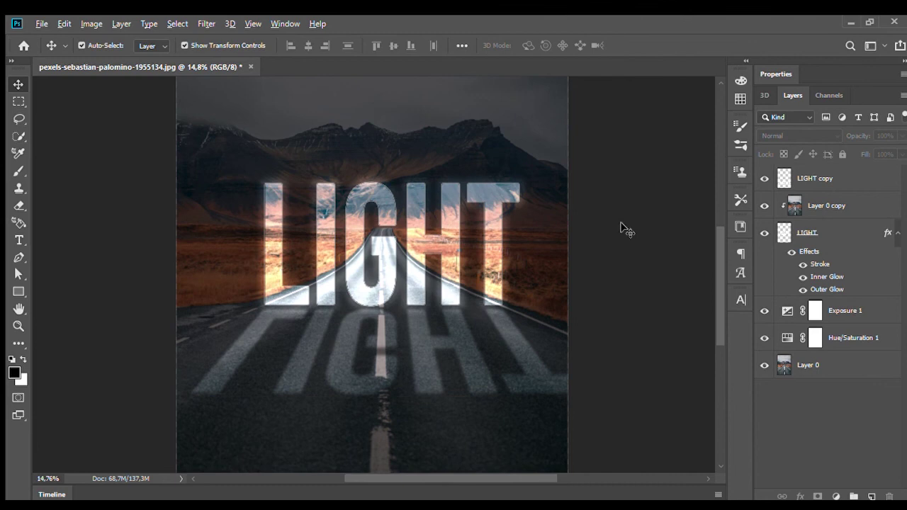
{"action": "scroll", "coordinate": [616, 236], "scroll_direction": "down", "scroll_amount": 1}
{"action": "scroll", "coordinate": [617, 235], "scroll_direction": "down", "scroll_amount": 1}
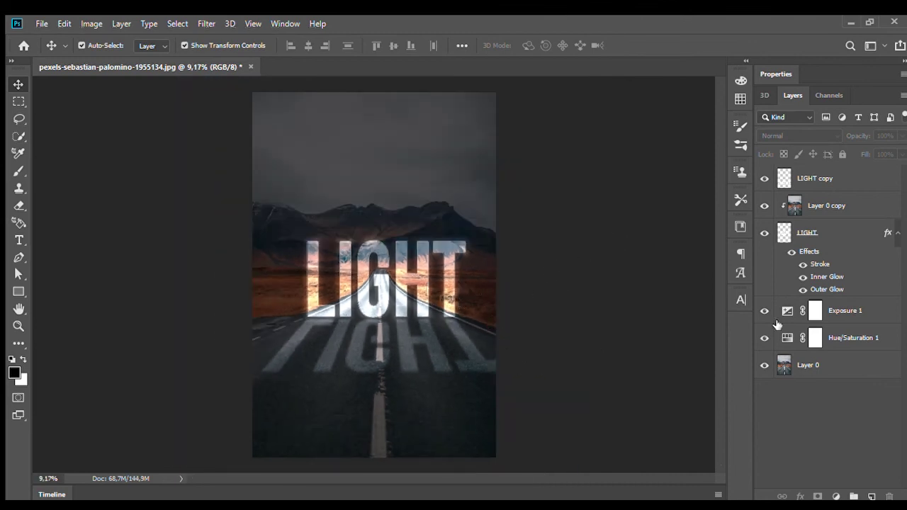
Select all layers, from LIGHT copy and the road photo to Layer 0 copy, for merging.
{"action": "left_click", "coordinate": [844, 180]}
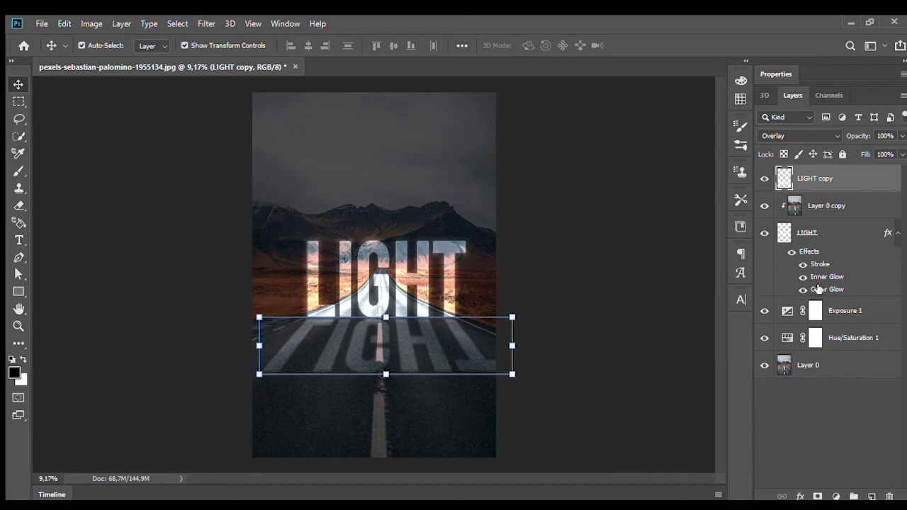
{"action": "left_click", "coordinate": [818, 366], "text": "ctrl"}
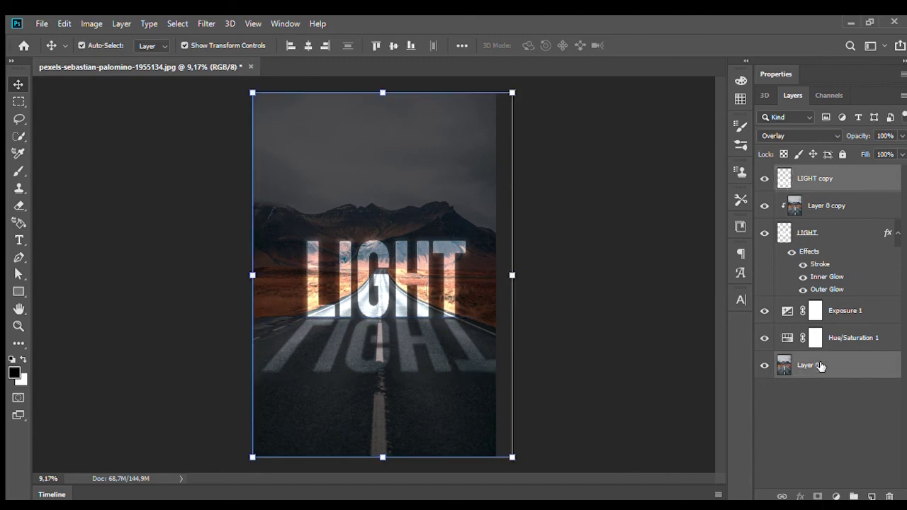
{"action": "left_click", "coordinate": [848, 338], "text": "ctrl"}
{"action": "left_click", "coordinate": [849, 311], "text": "ctrl"}
{"action": "left_click", "coordinate": [835, 232], "text": "ctrl"}
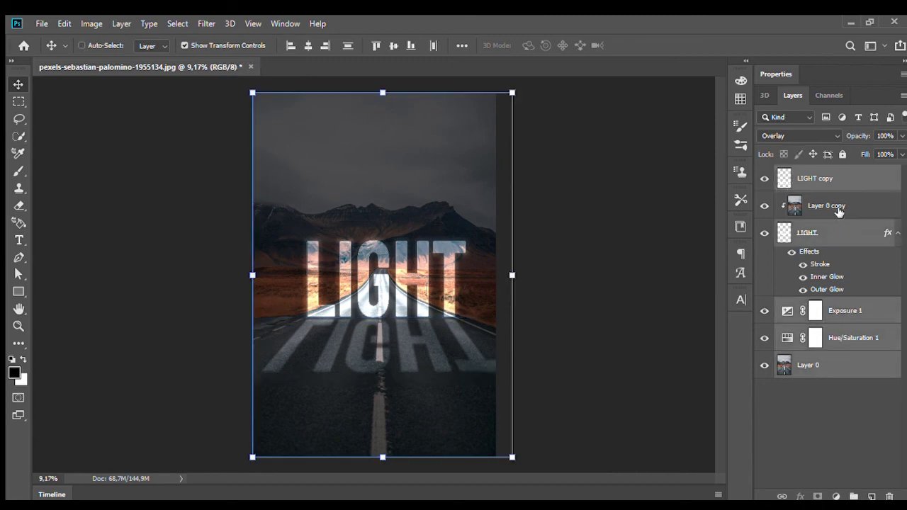
{"action": "left_click", "coordinate": [838, 209], "text": "ctrl"}
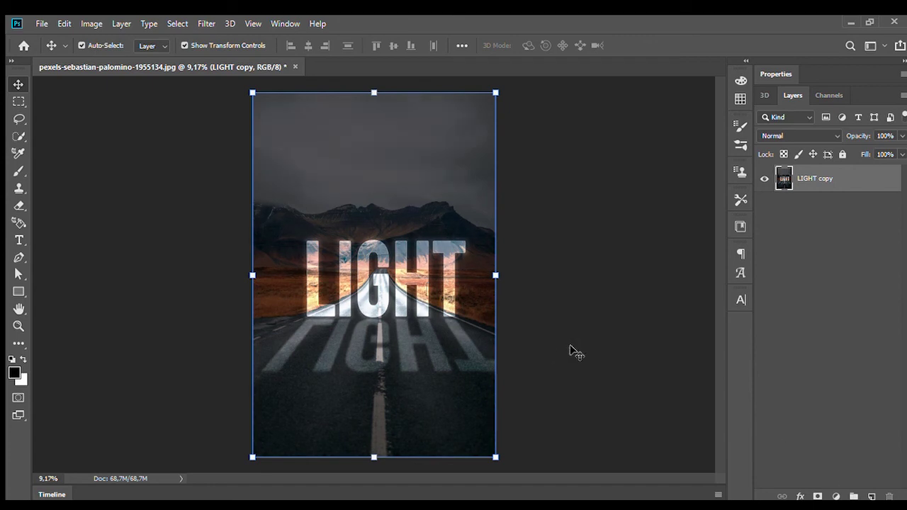
{"action": "left_click", "coordinate": [546, 312]}
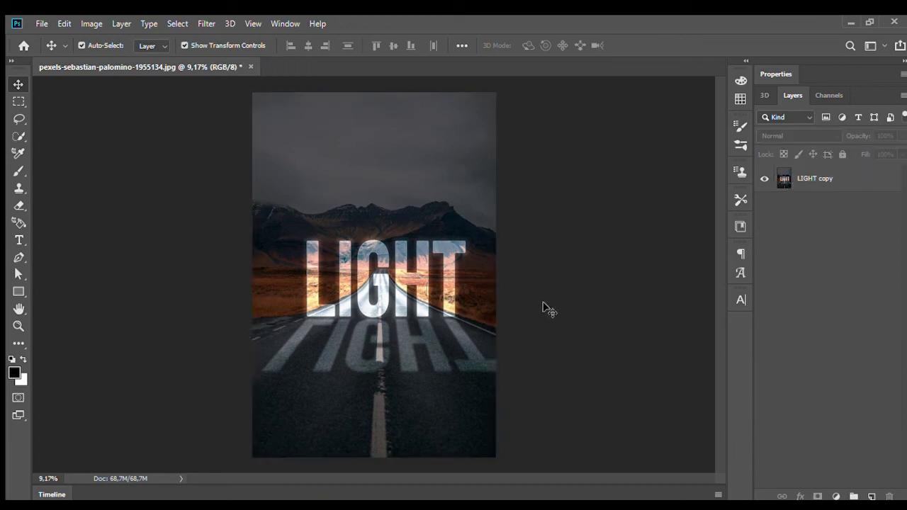